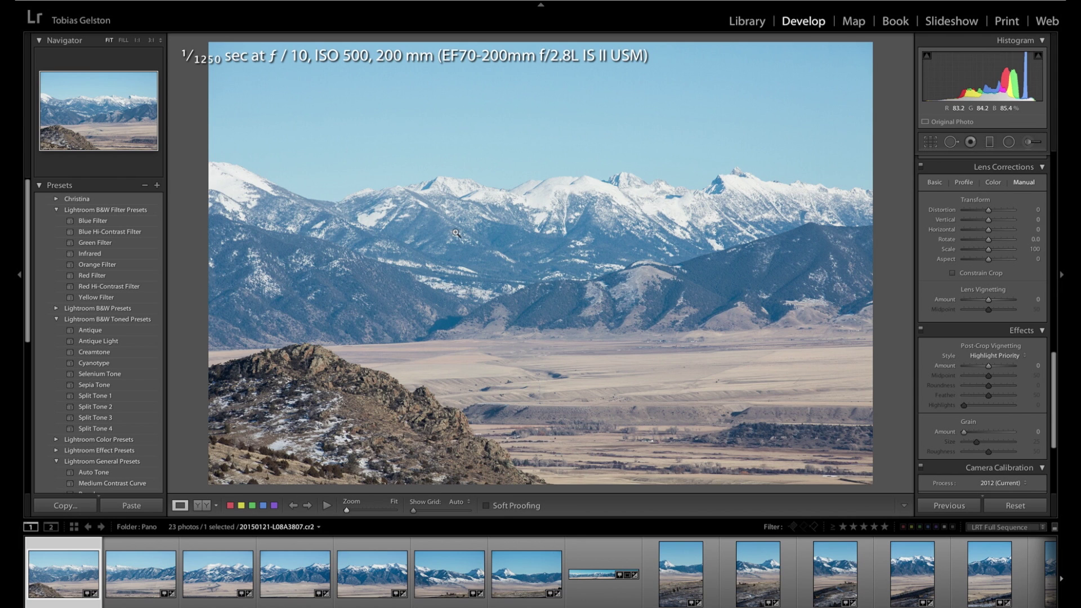
Step: Check the first mountain photo's detail at 1:1, enlarge the thumbnails and review the first four overlapping panorama frames
left_click(455, 231)
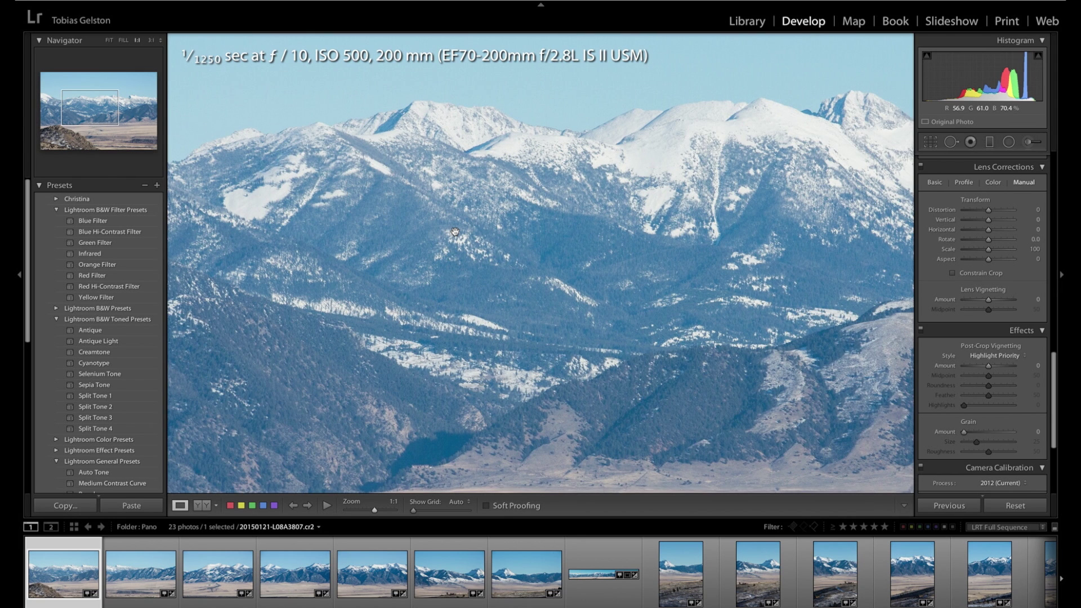
left_click(455, 231)
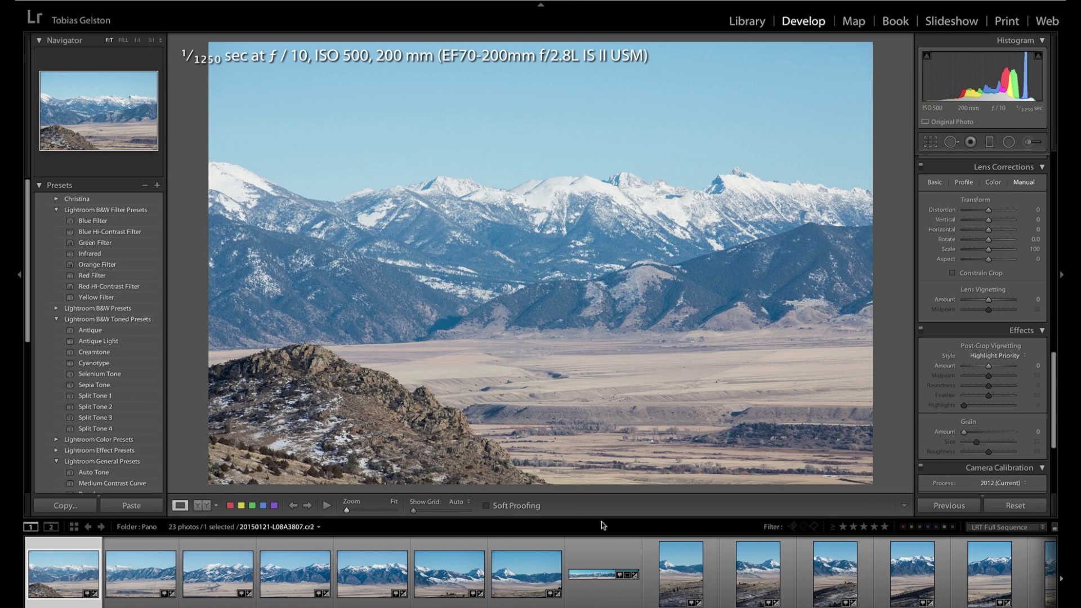
left_click_drag(601, 518, 609, 447)
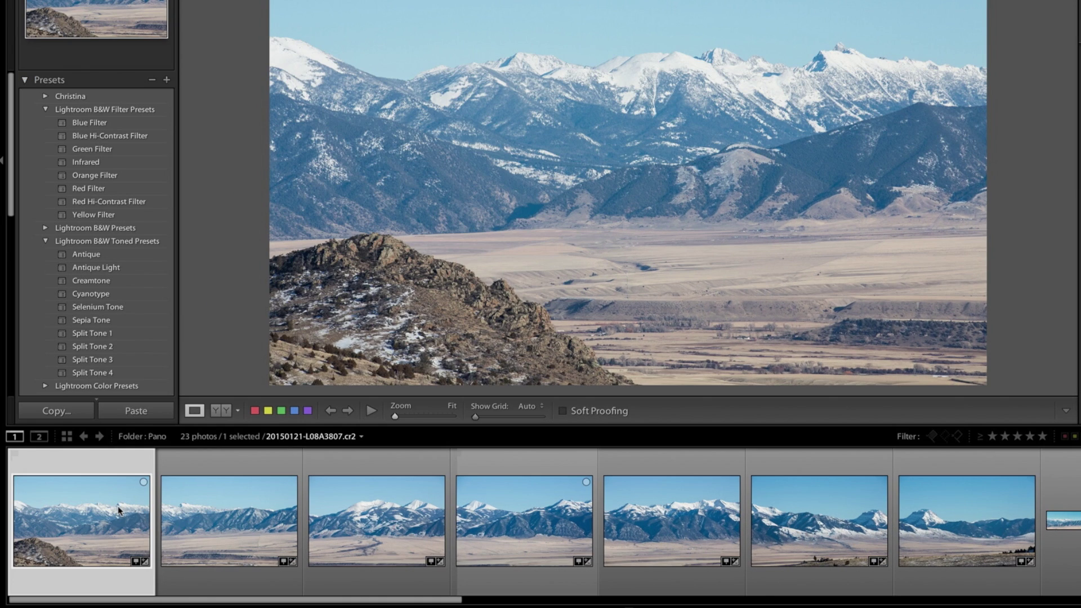
left_click(178, 509)
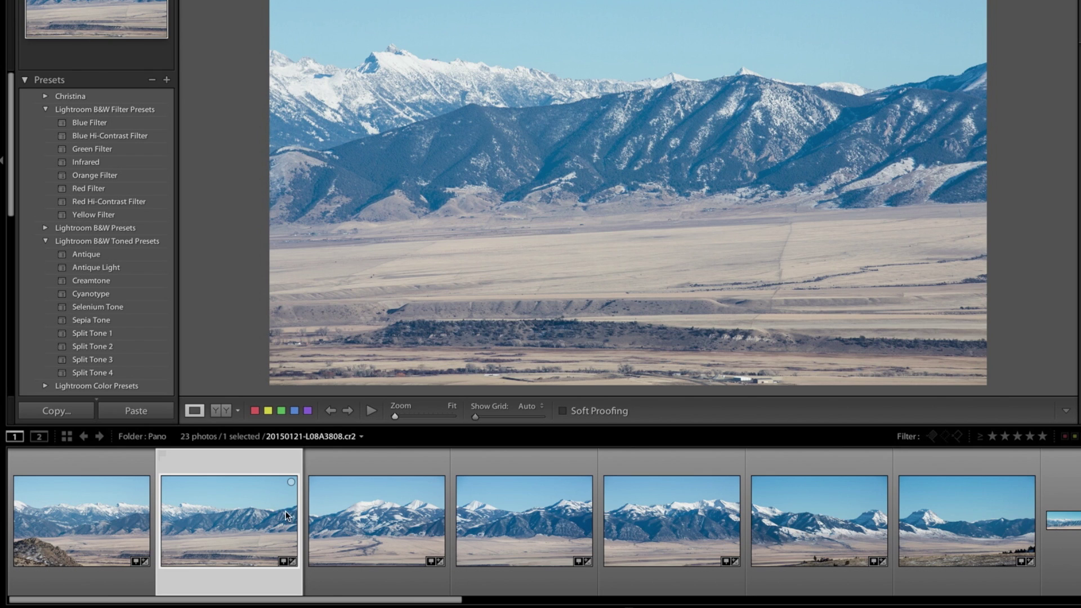
left_click(315, 517)
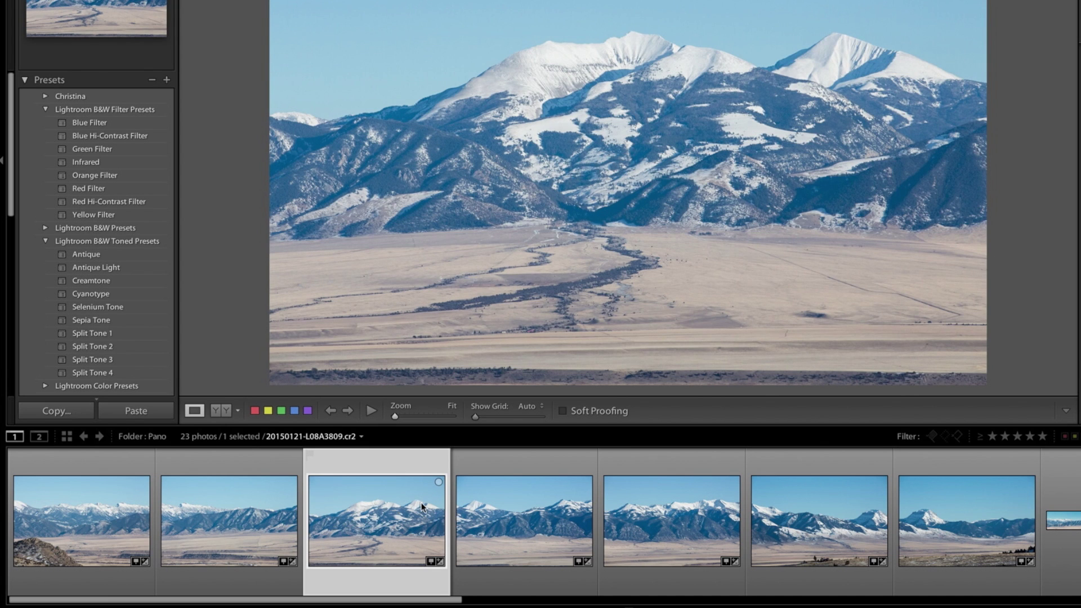
left_click(484, 508)
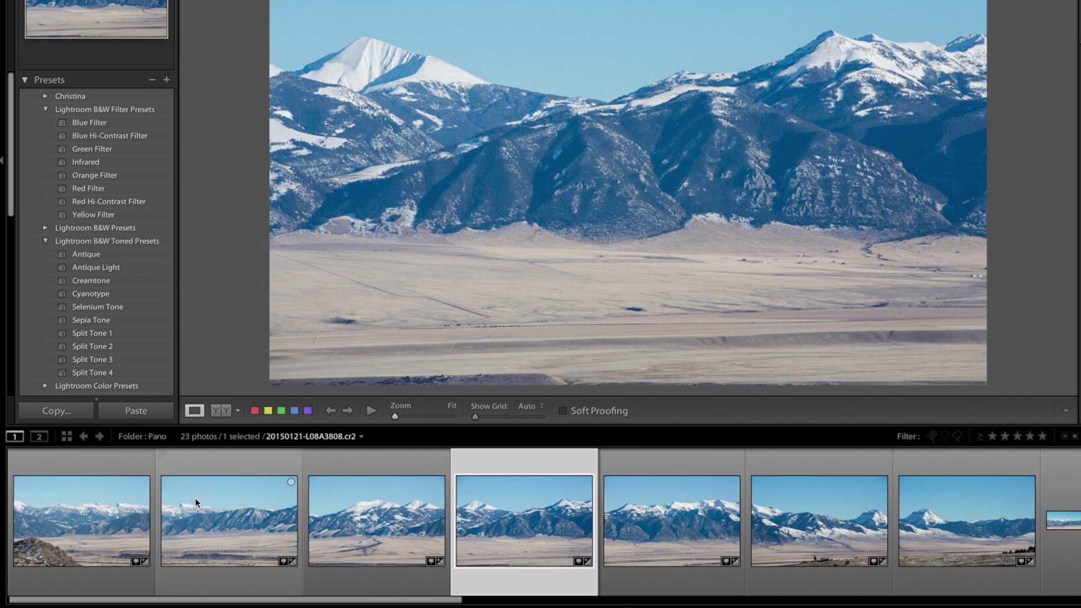
Step: Select the seven frames 20150121-L08A3807 to 20150121-L08A3813 and send them to Merge to Panorama in Photoshop
left_click(103, 501)
left_click(965, 526, "shift")
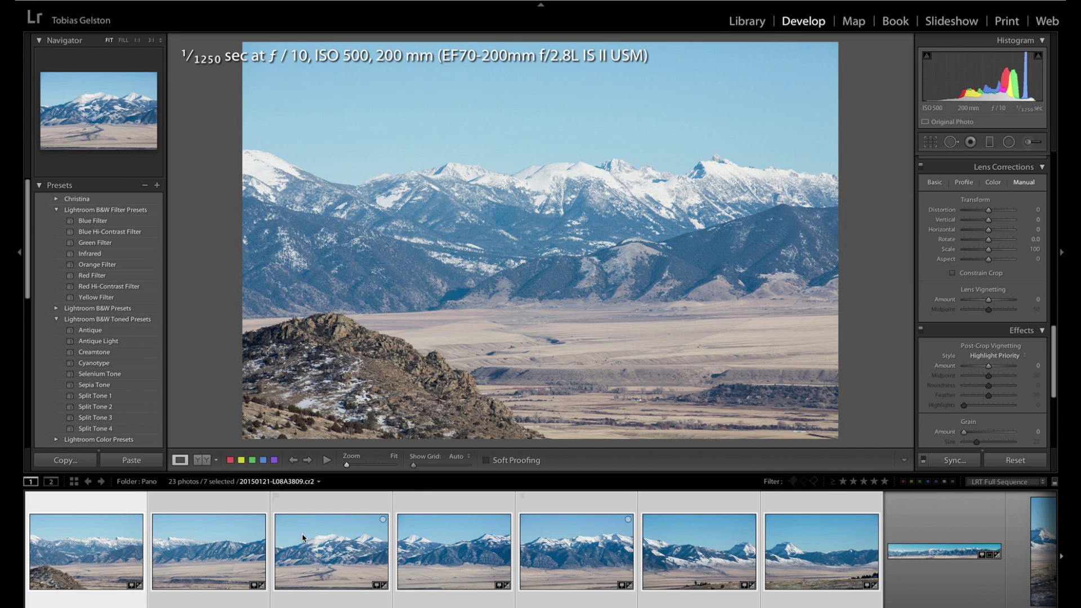
right_click(223, 556)
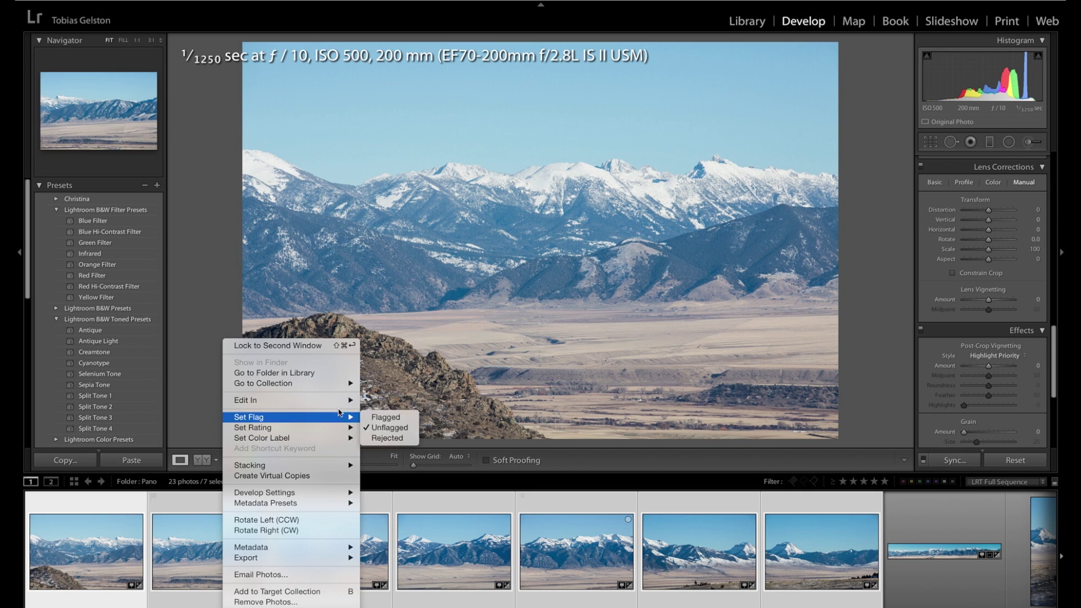
mouse_move(340, 403)
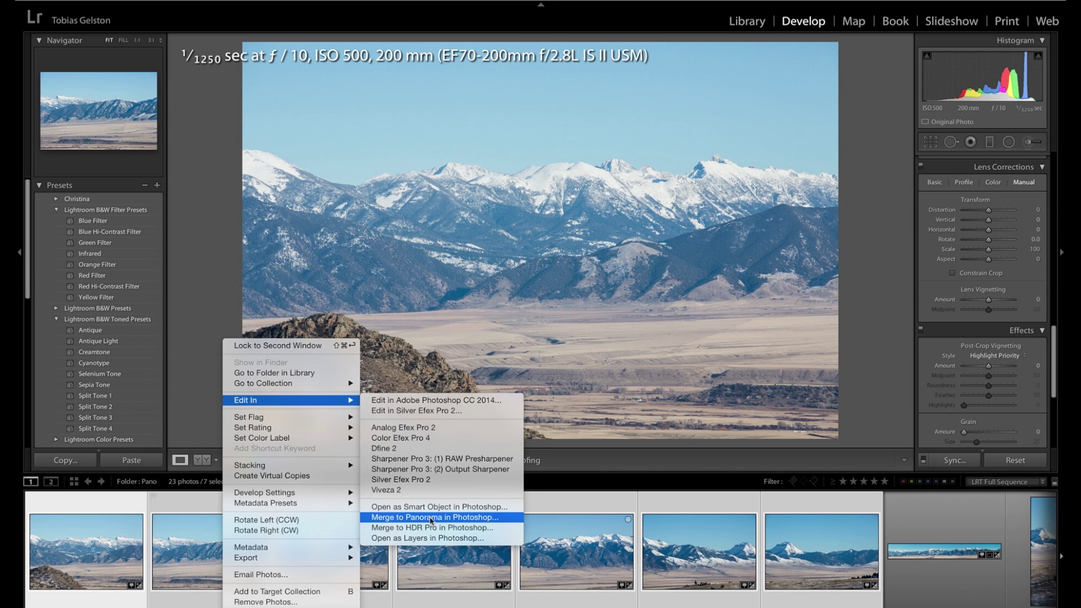
left_click(431, 518)
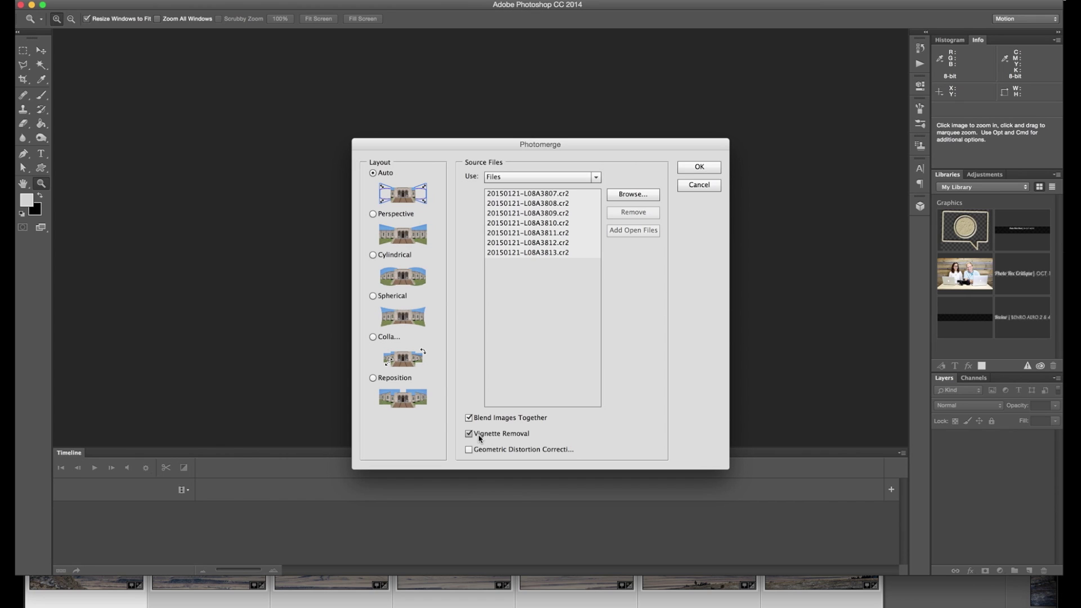
Step: Run Photomerge with Auto layout, image blending, vignette removal and geometric distortion correction enabled
left_click(480, 450)
left_click(700, 167)
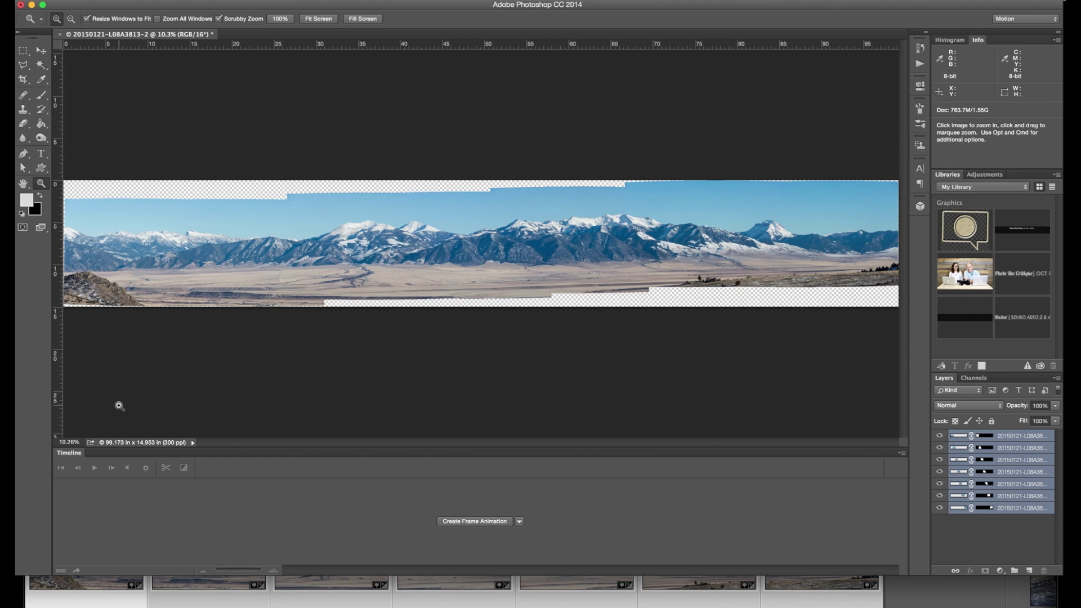
Step: Examine the merged panorama's mountain ridge close up for blending quality and detail
left_click(451, 228)
left_click_drag(450, 228, 536, 324)
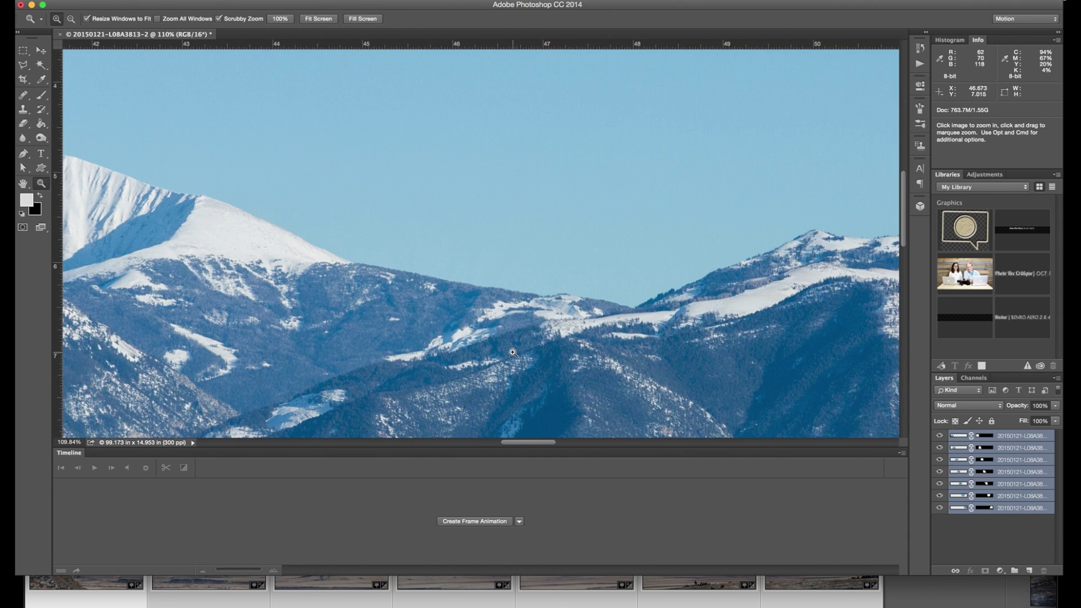
scroll(513, 353, "left", 10)
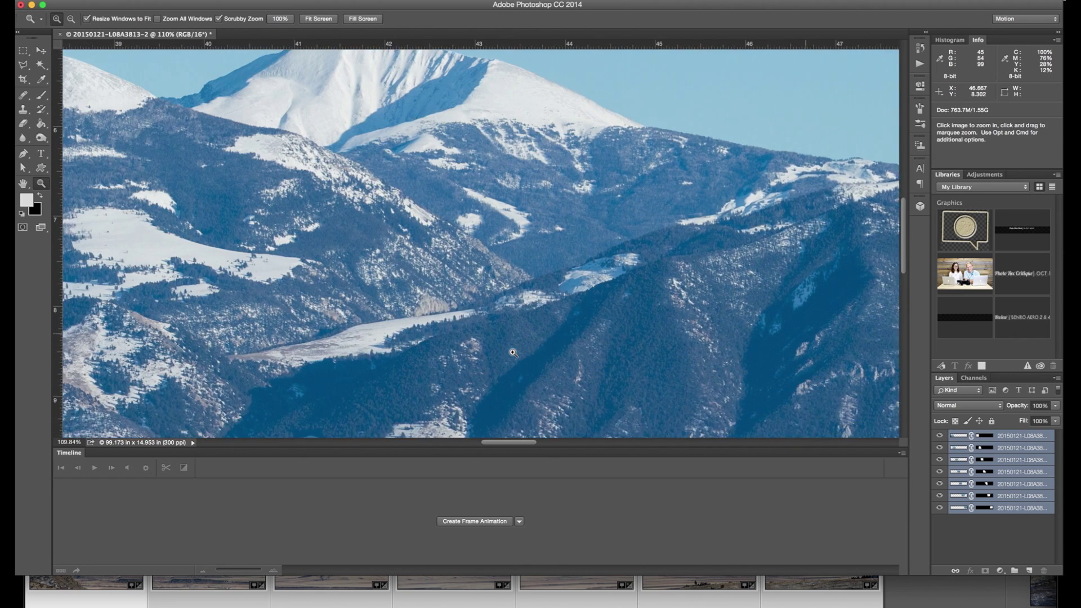
scroll(513, 353, "left", 10)
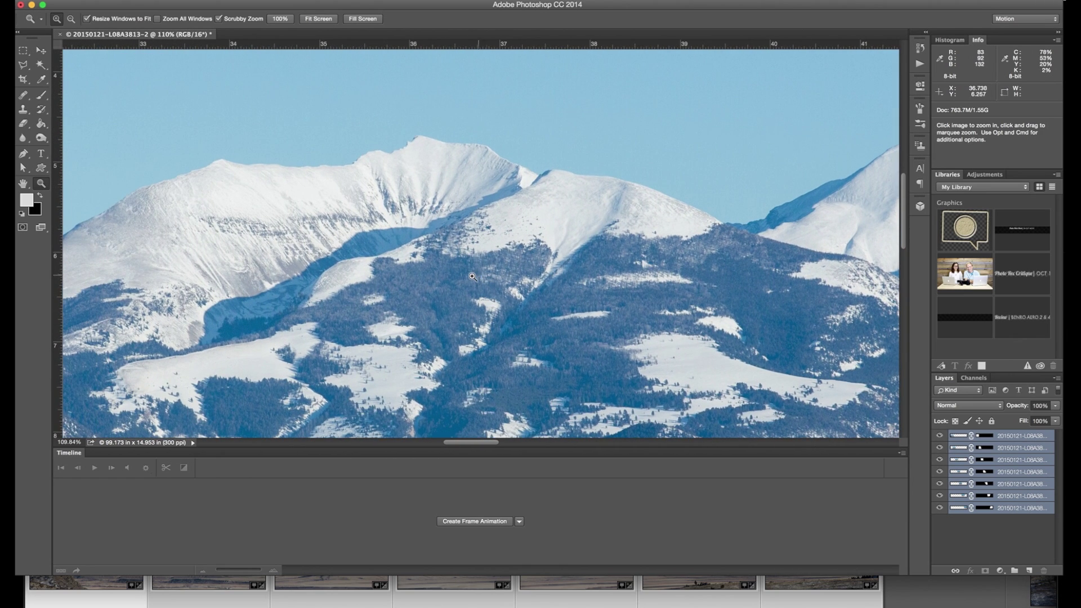
key("super+1")
Step: Examine the whole panorama from end to end, including the uneven transparent areas along its upper and lower edges
key("super+minus")
key("super+minus")
key("super+minus")
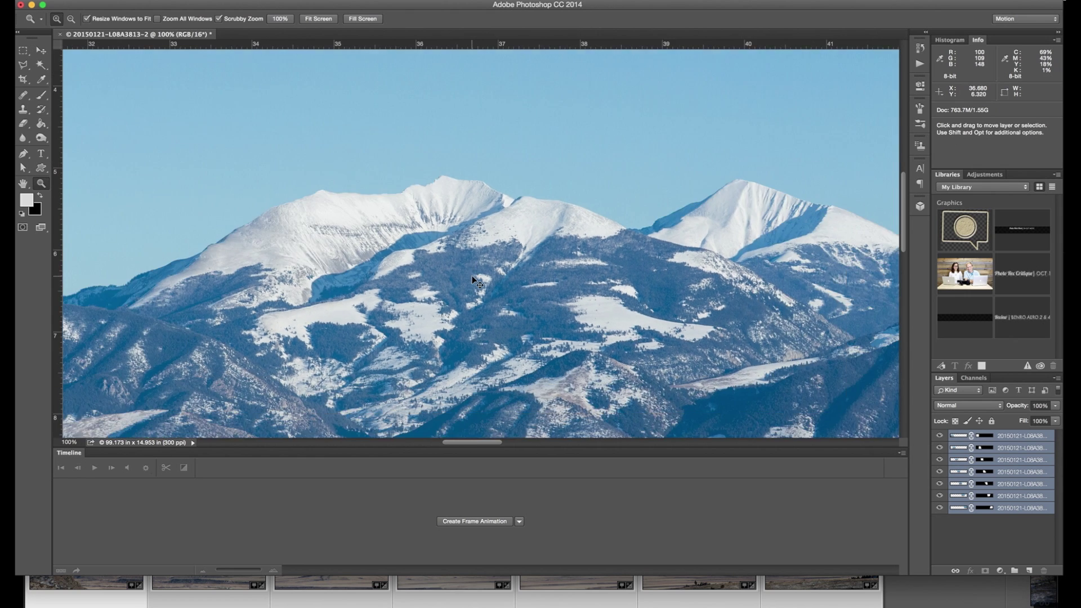
key("super+minus")
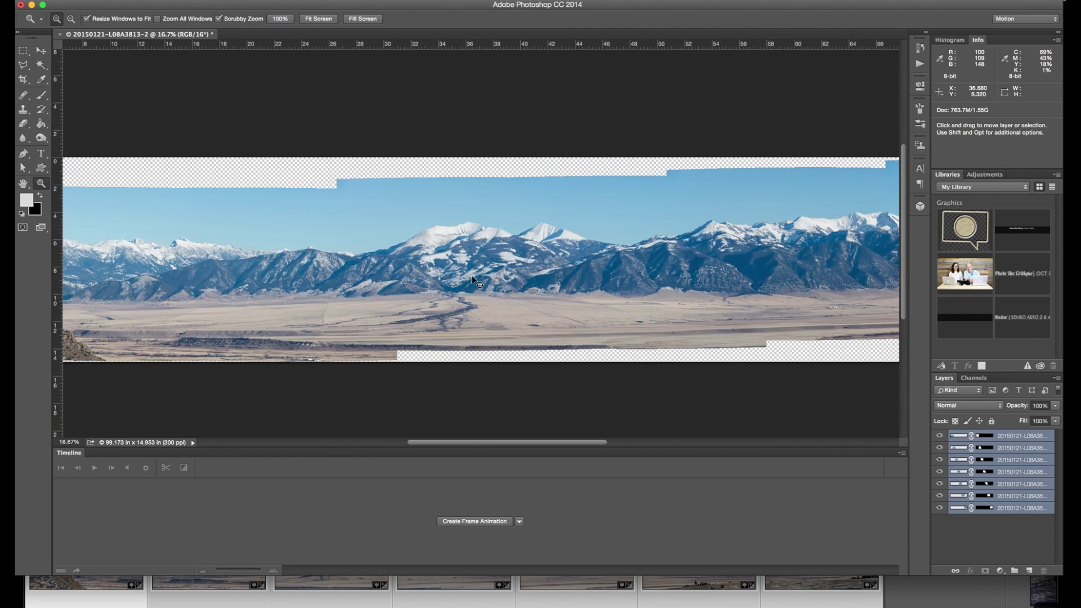
scroll(473, 278, "right", 10)
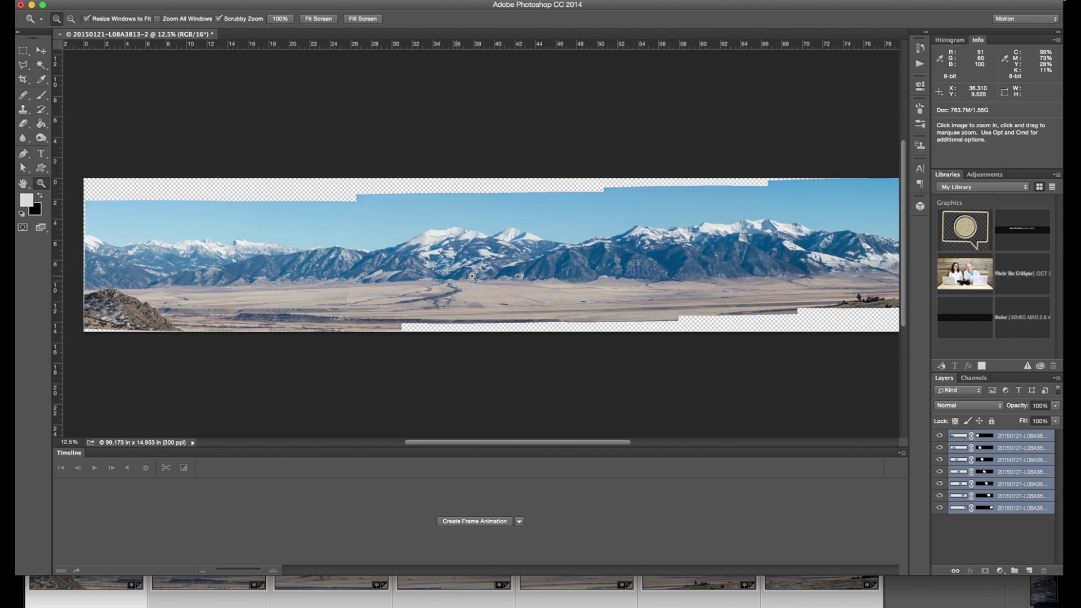
scroll(473, 277, "right", 5)
scroll(472, 277, "left", 15)
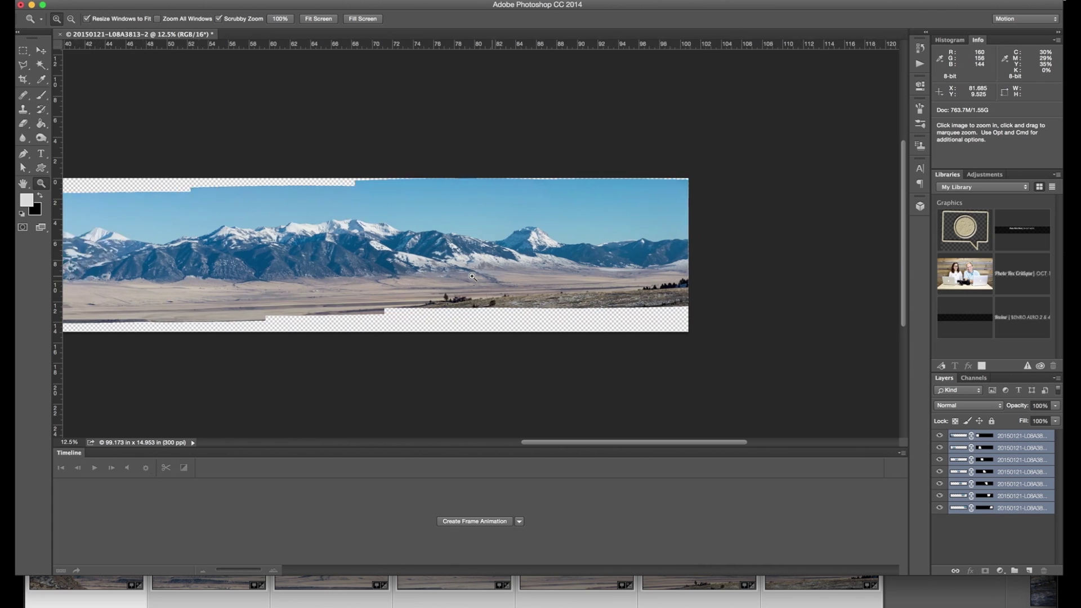
scroll(473, 277, "right", 5)
scroll(473, 277, "left", 5)
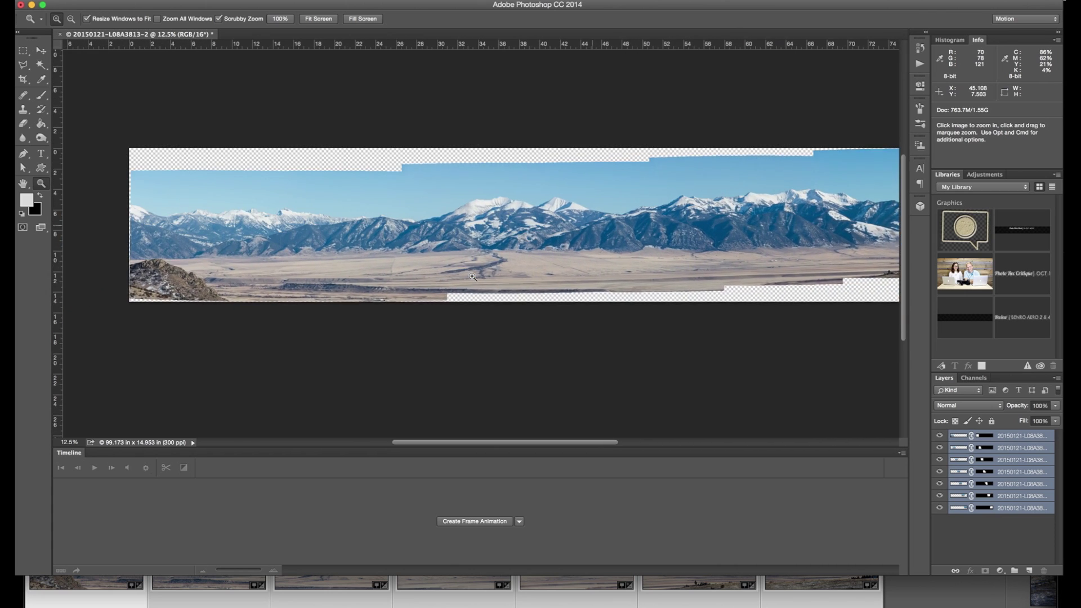
scroll(473, 277, "up", 2)
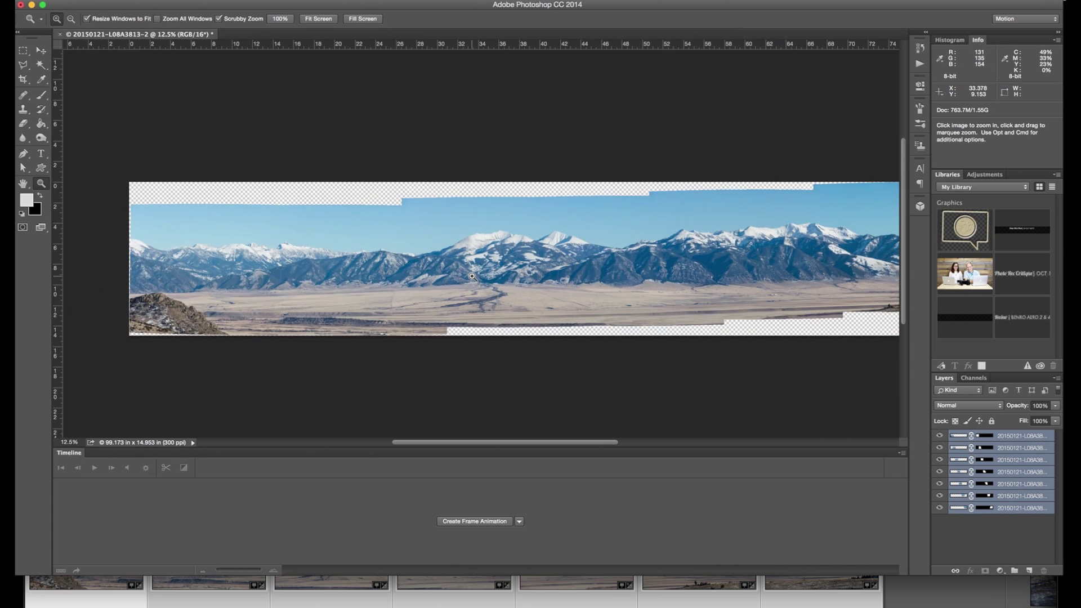
scroll(473, 277, "right", 4)
scroll(473, 277, "left", 3)
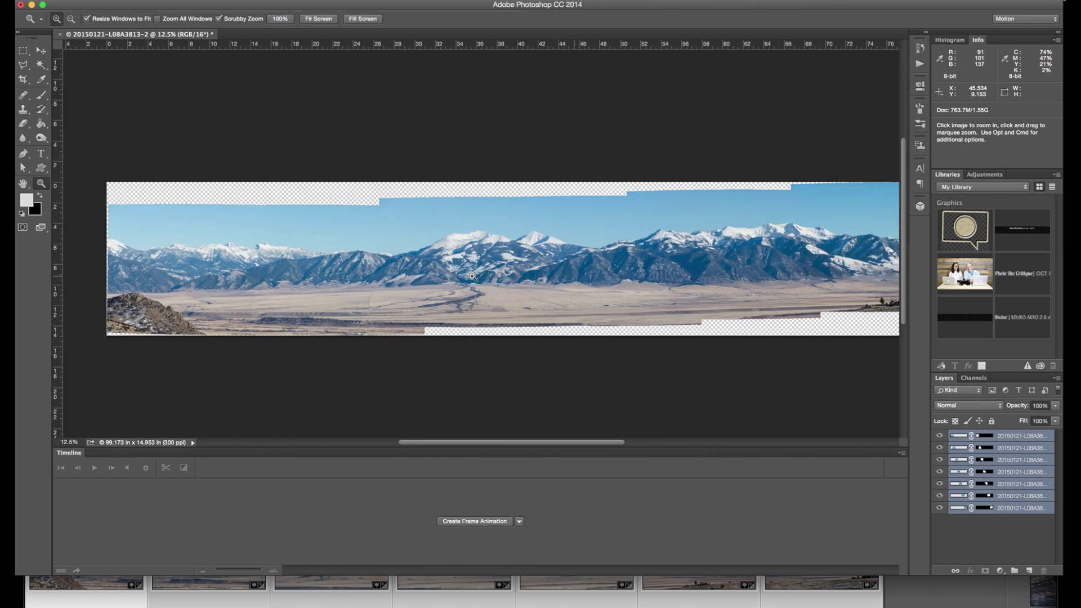
scroll(473, 277, "right", 3)
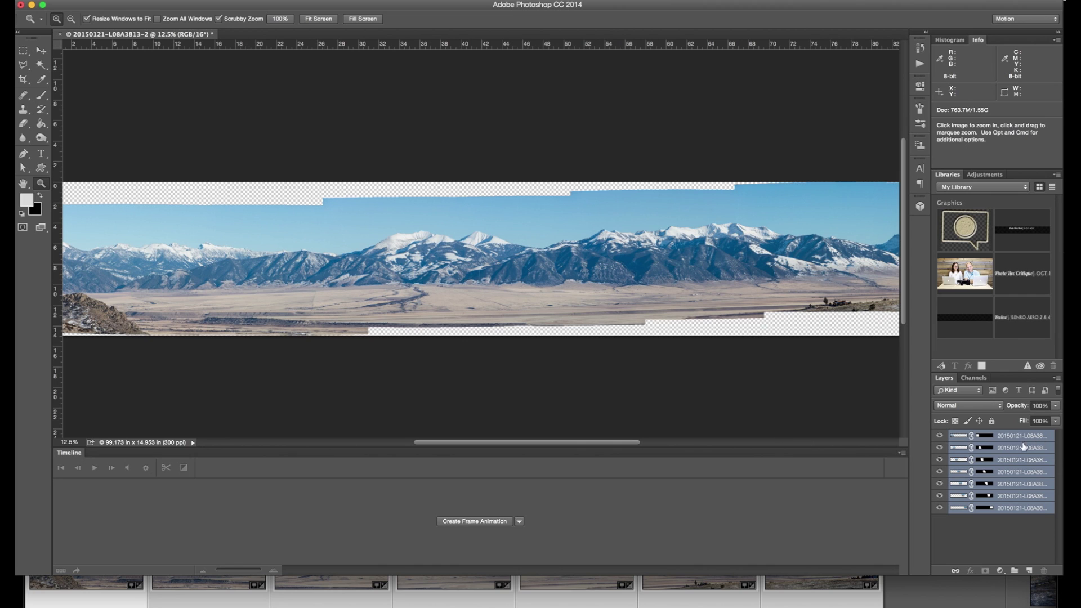
Step: Merge the seven selected panorama layers into one layer
left_click(1057, 379)
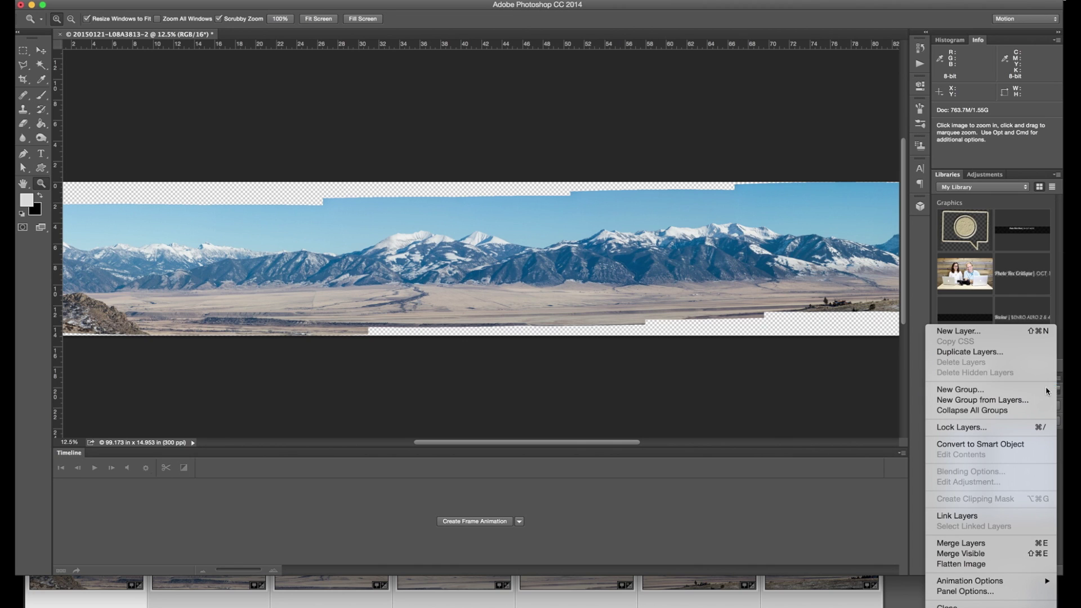
left_click(997, 544)
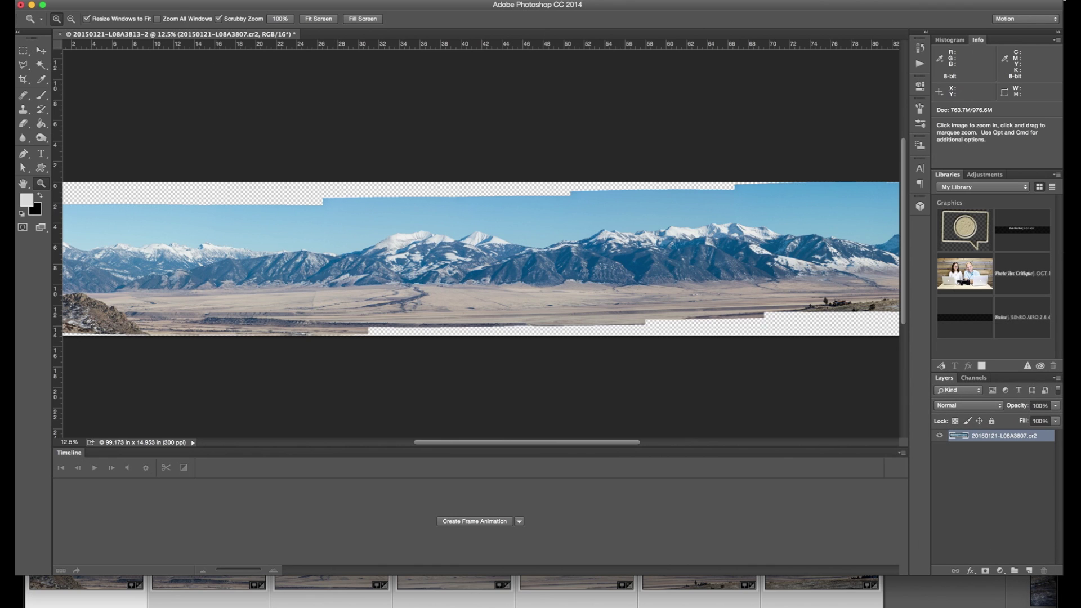
Step: Resize the panorama to a width of 20000 pixels with proportions linked and resolution at 300 pixels/inch
left_click(178, 1)
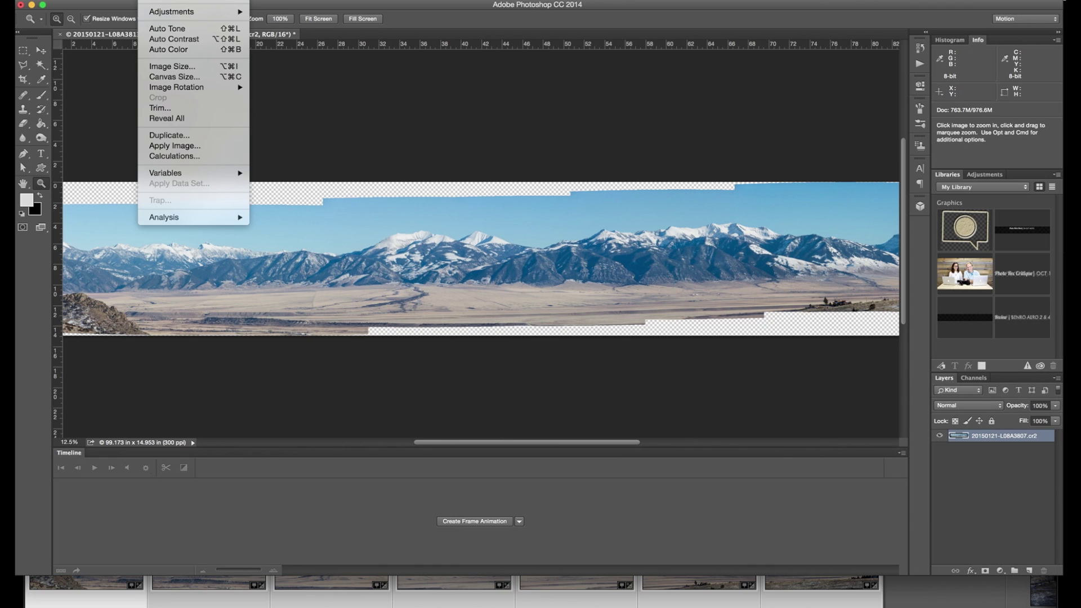
left_click(189, 67)
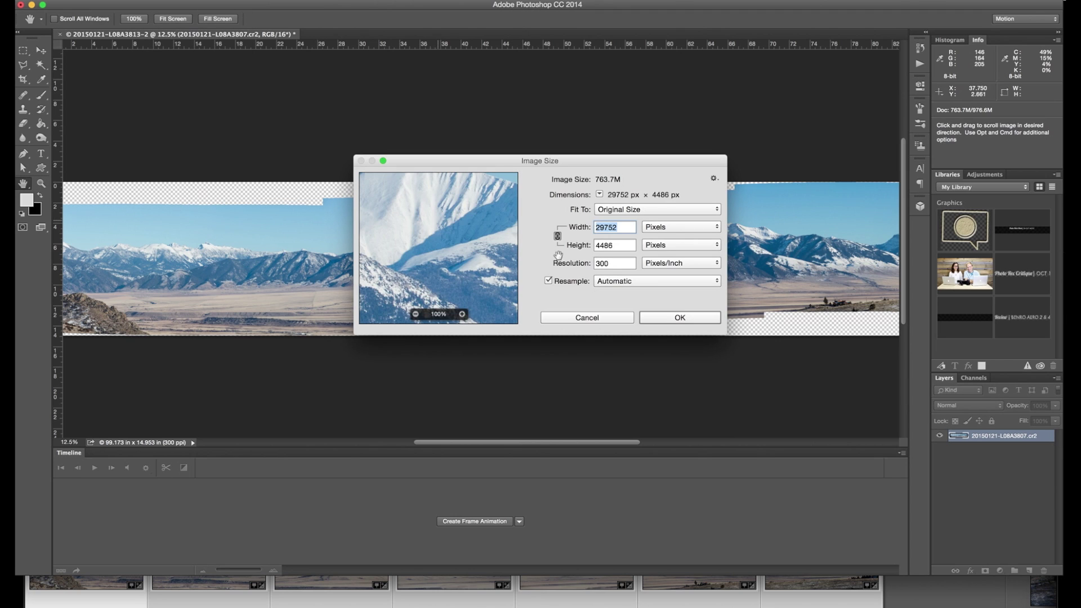
left_click(619, 228)
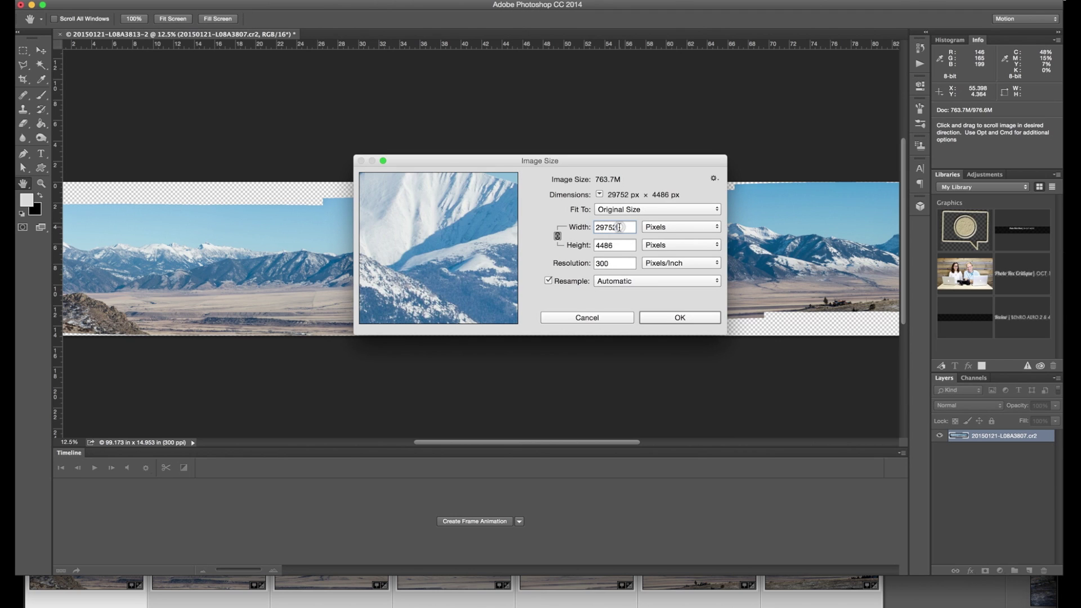
left_click(616, 246)
left_click(623, 228)
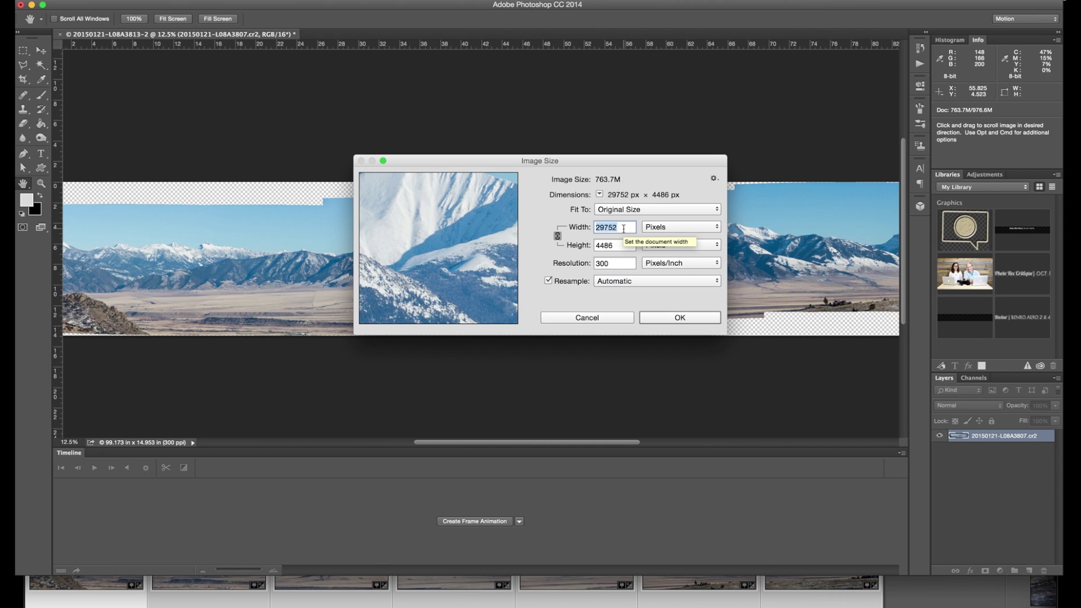
type("20000")
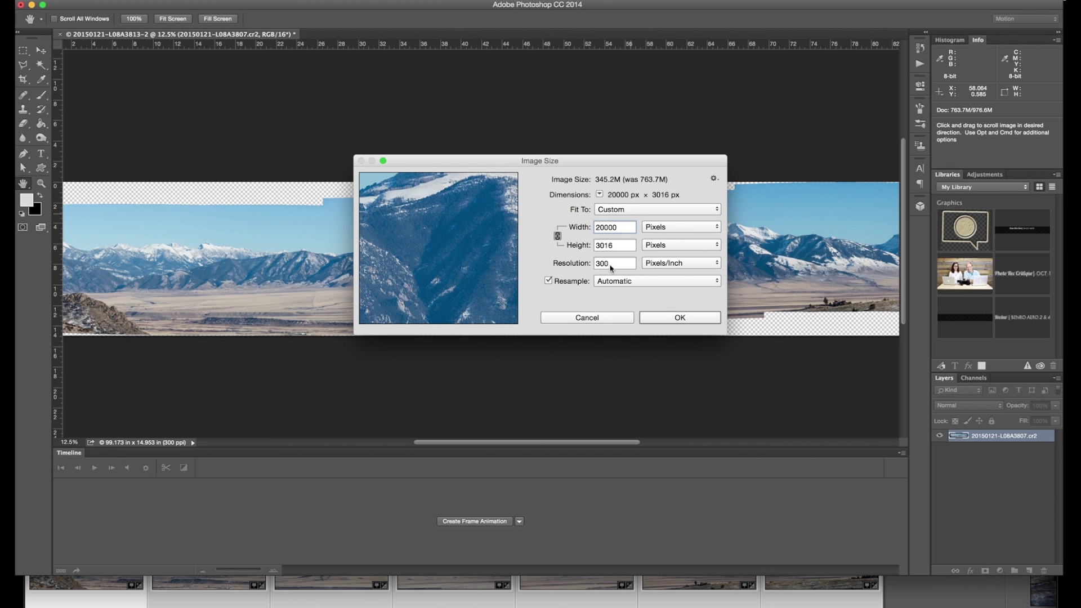
left_click(667, 318)
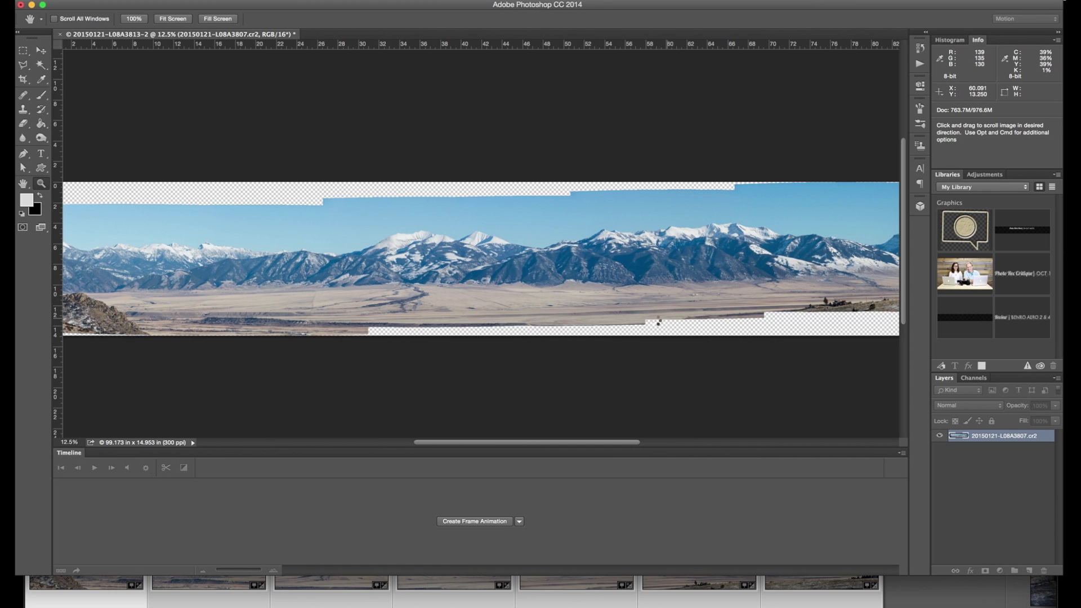
key("z")
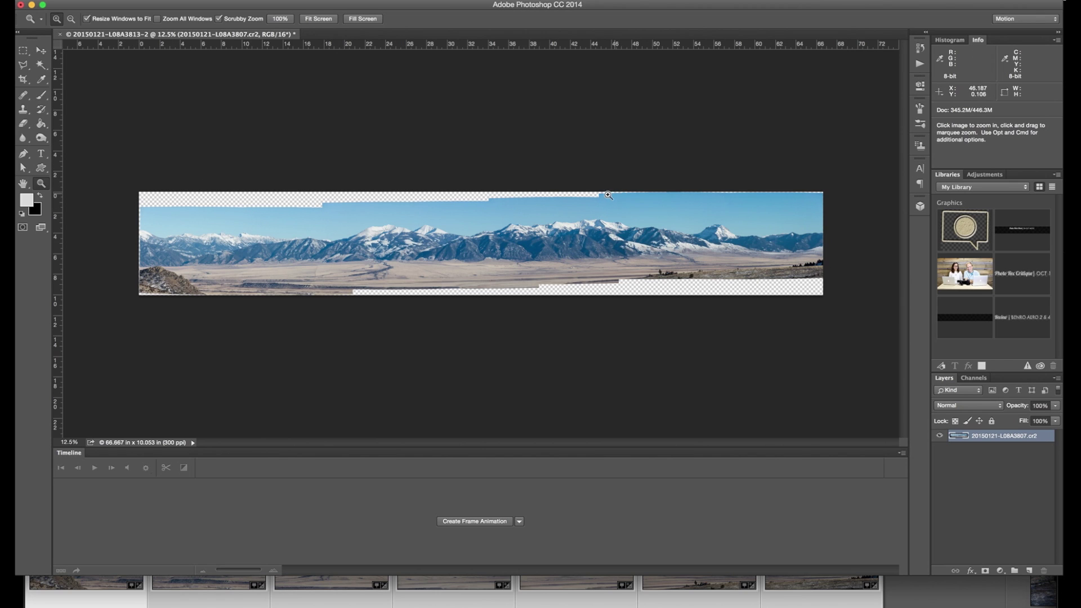
Step: Fill the transparent sky gaps with Content-Aware Fill in a full-width strip about 2 in high along the panorama's upper edge, and clear the selection
left_click(23, 51)
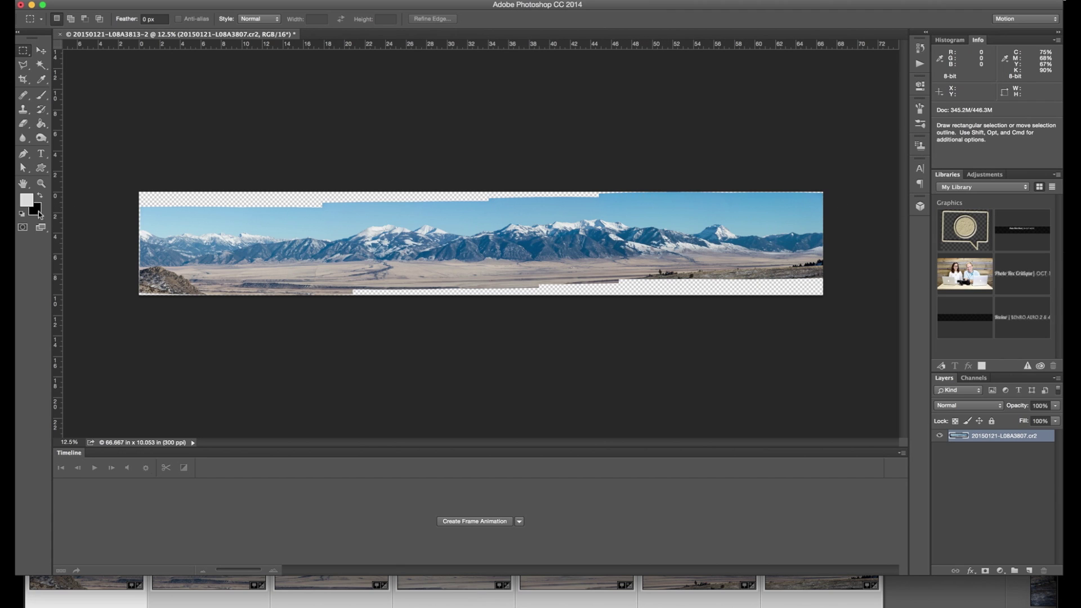
left_click_drag(128, 181, 838, 212)
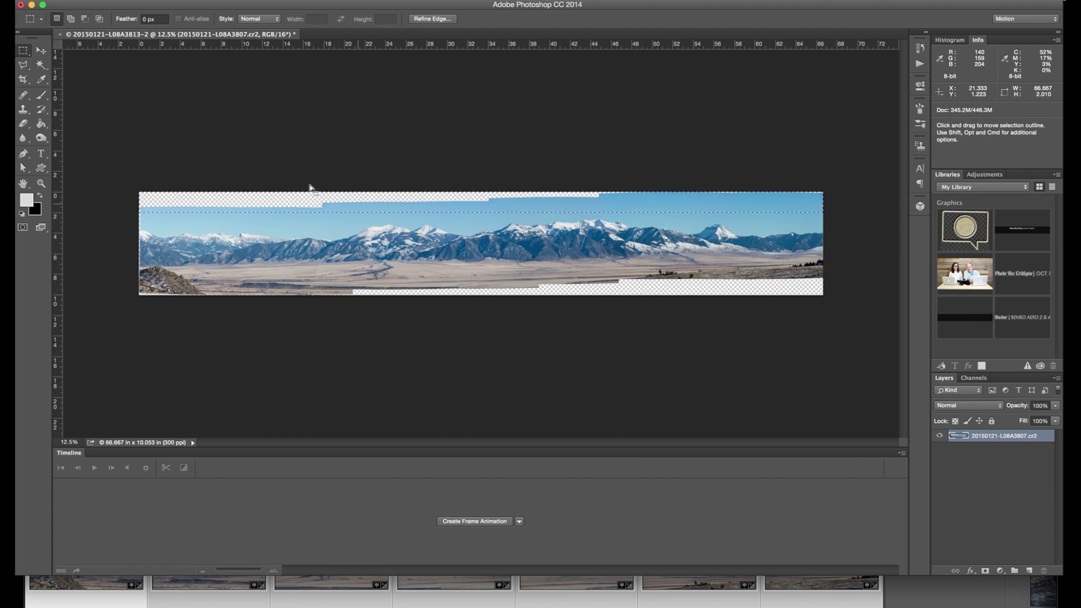
left_click(128, 1)
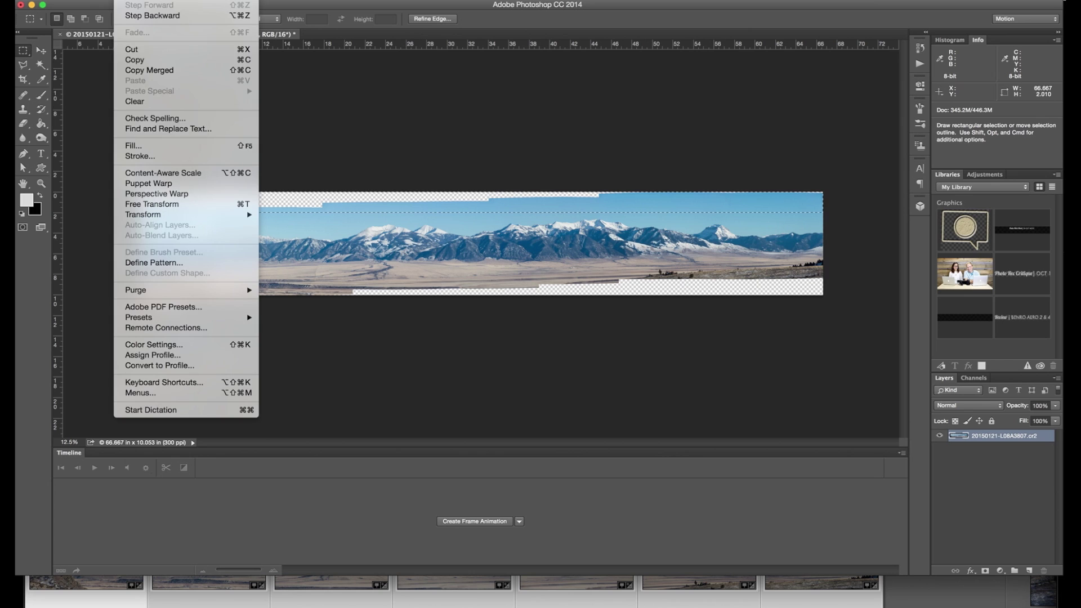
left_click(165, 145)
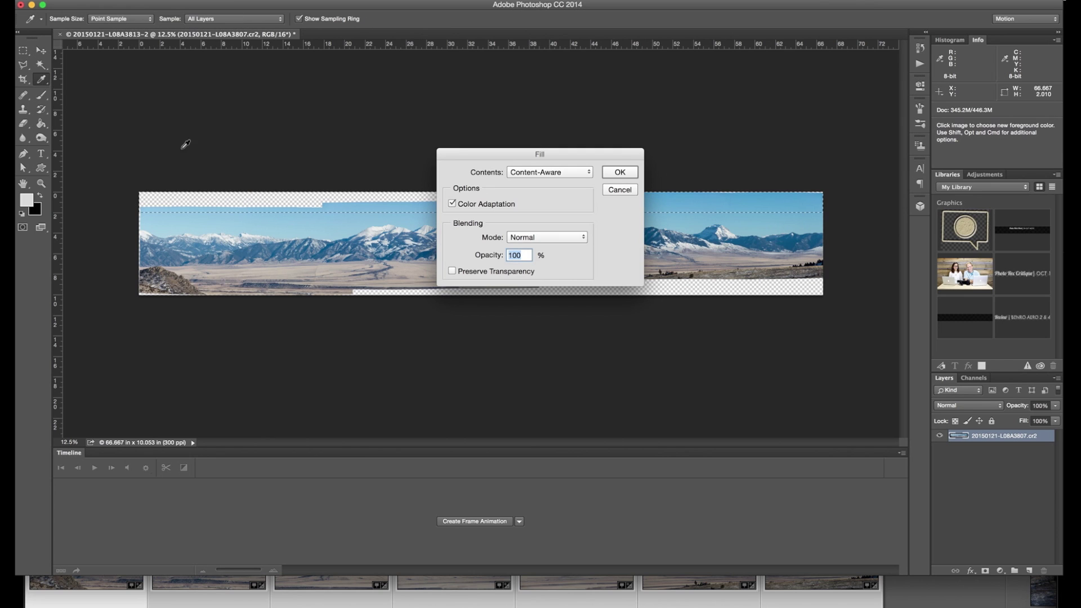
left_click(628, 173)
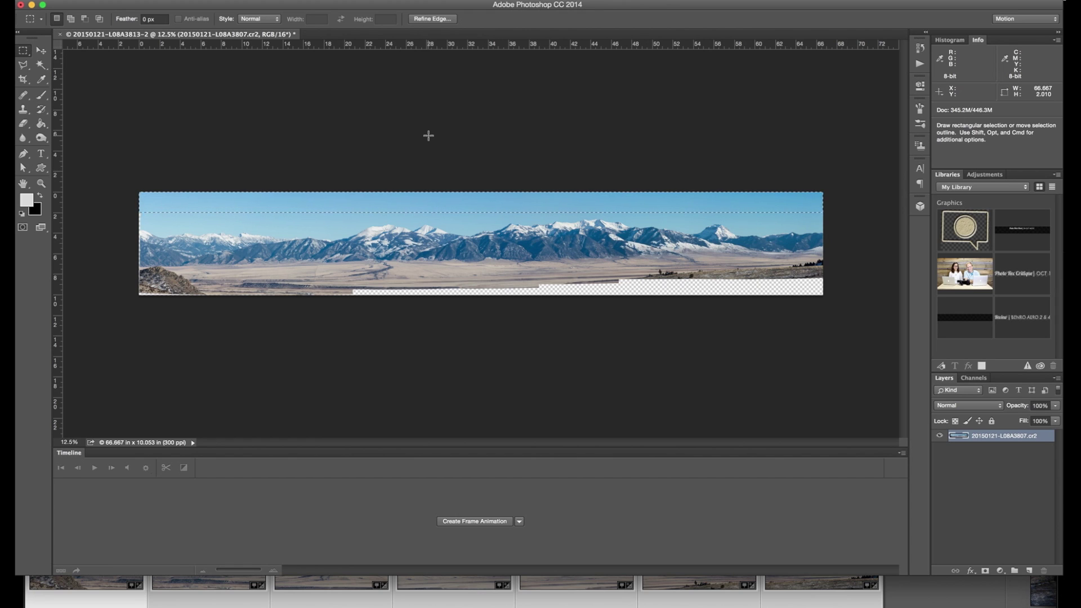
key("super+d")
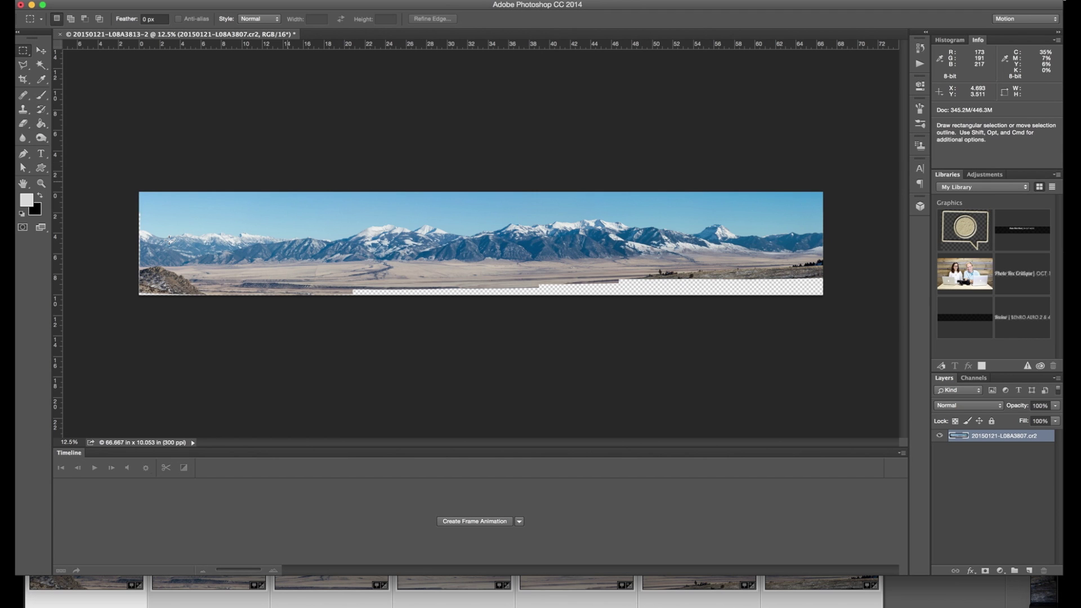
Step: Crop the panorama to about 66.25 × 8.36 in, removing the transparent band along its lower edge and thin strips at both ends
left_click(41, 183)
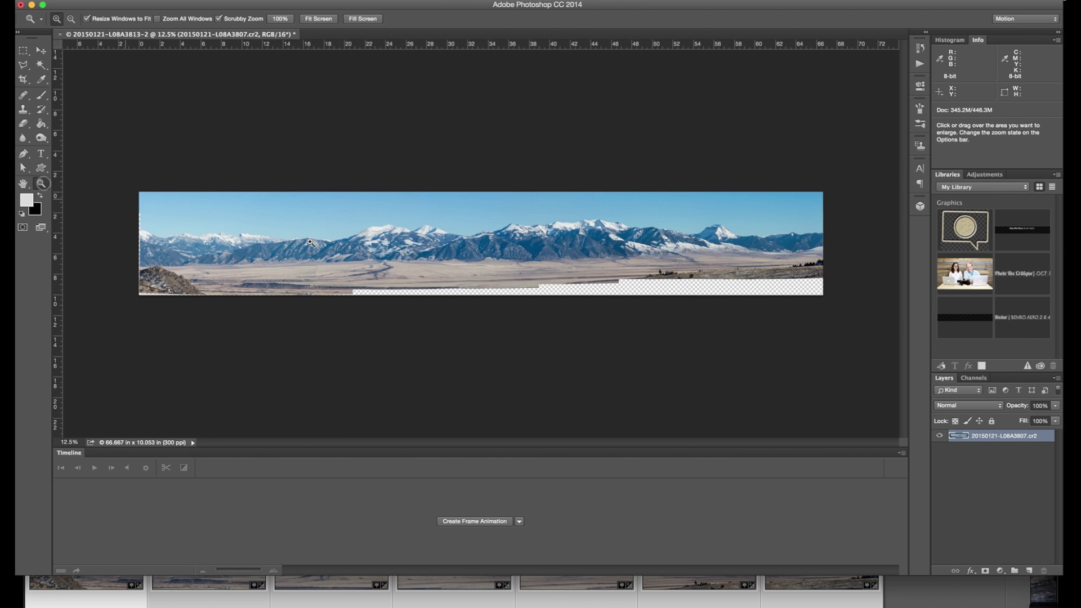
left_click_drag(324, 224, 363, 189)
scroll(363, 189, "left", 15)
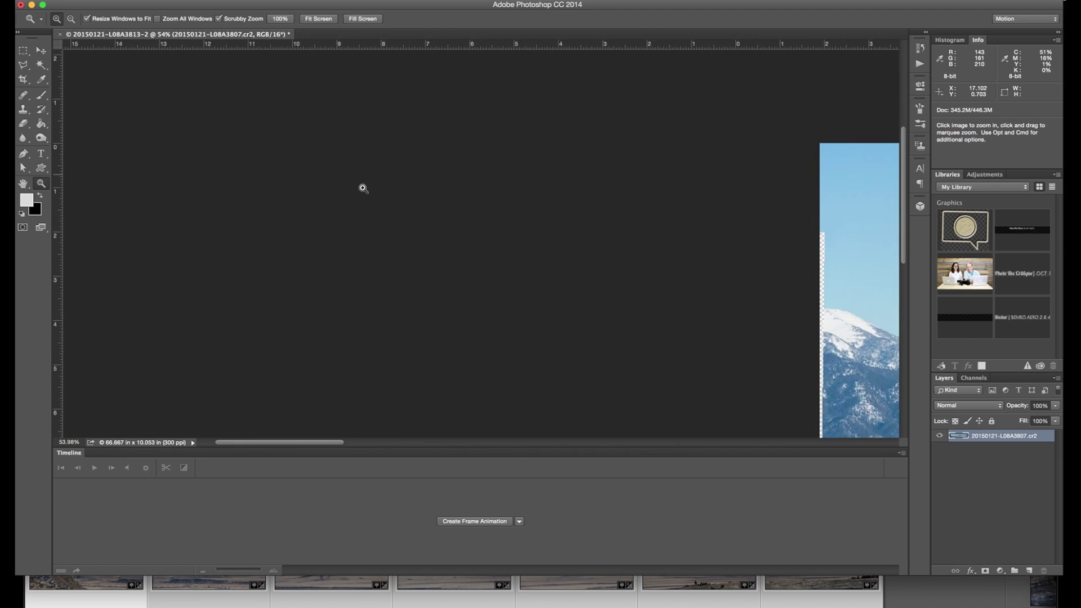
scroll(363, 189, "right", 15)
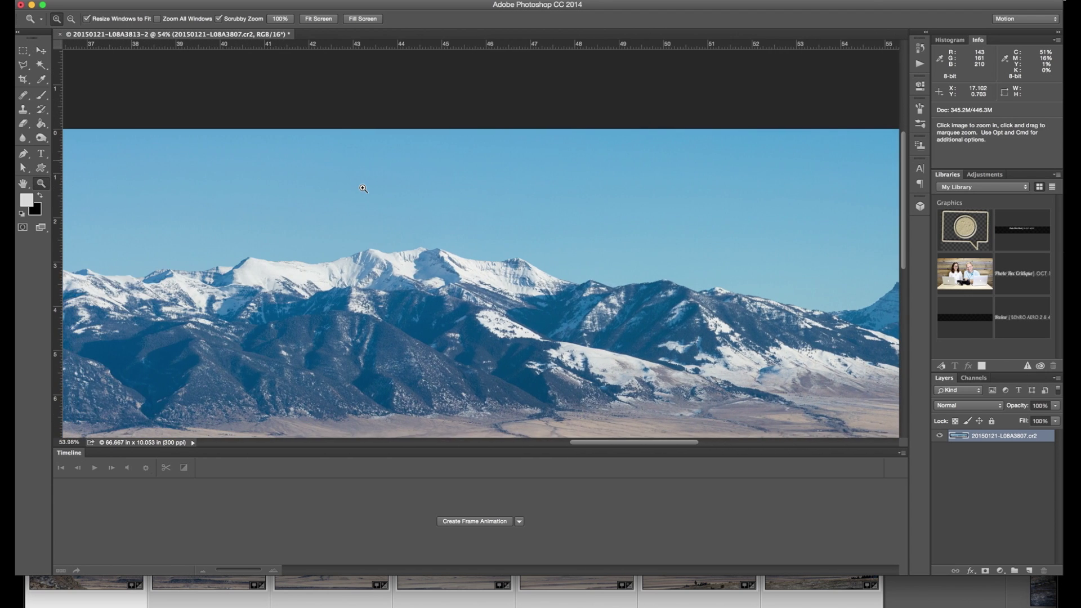
key("super+0")
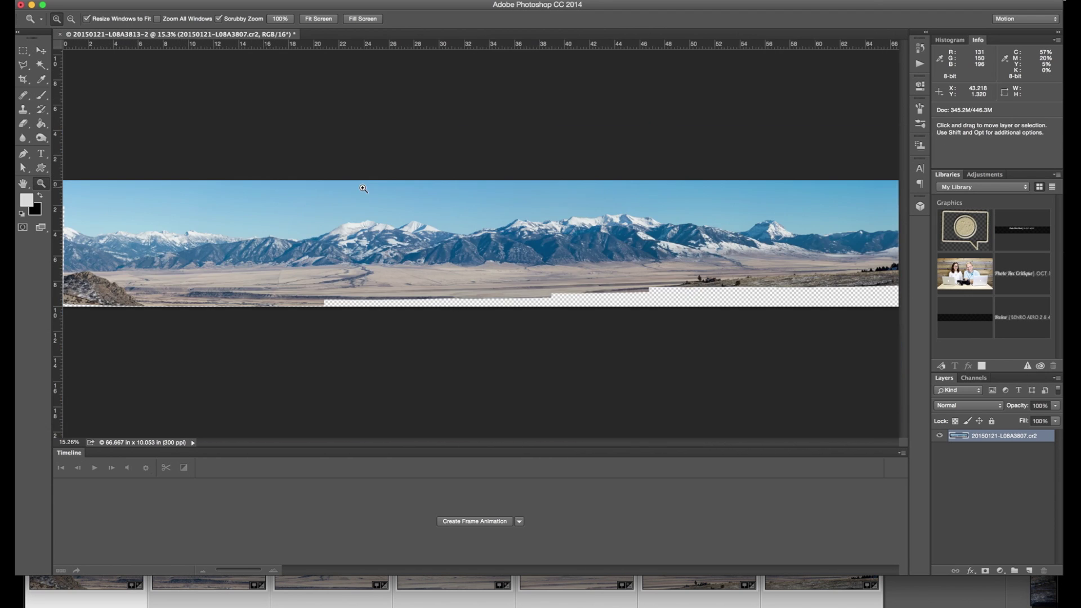
left_click(24, 82)
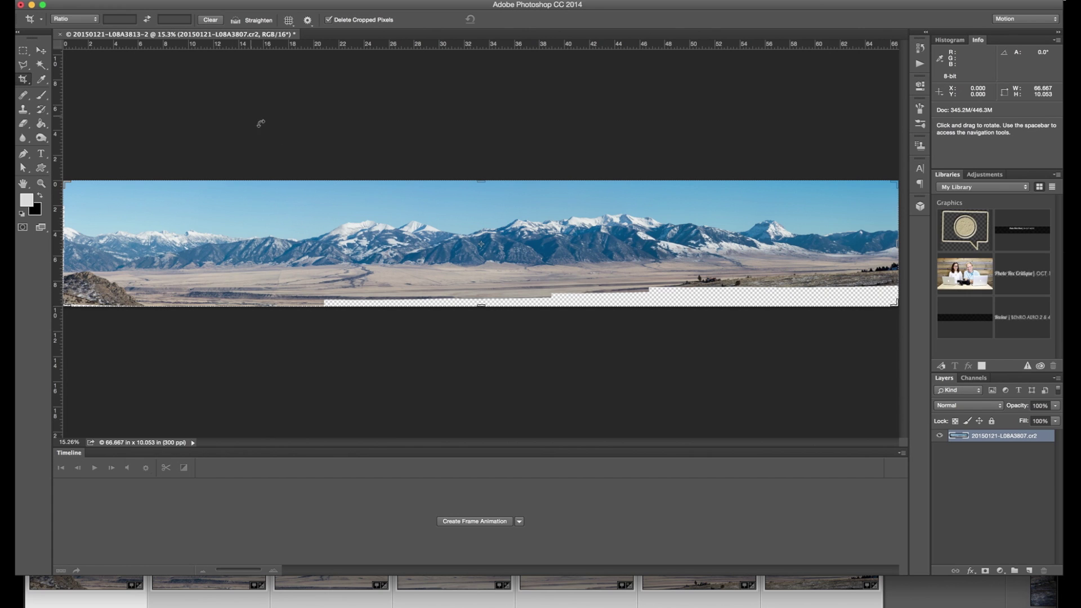
left_click_drag(482, 305, 482, 295)
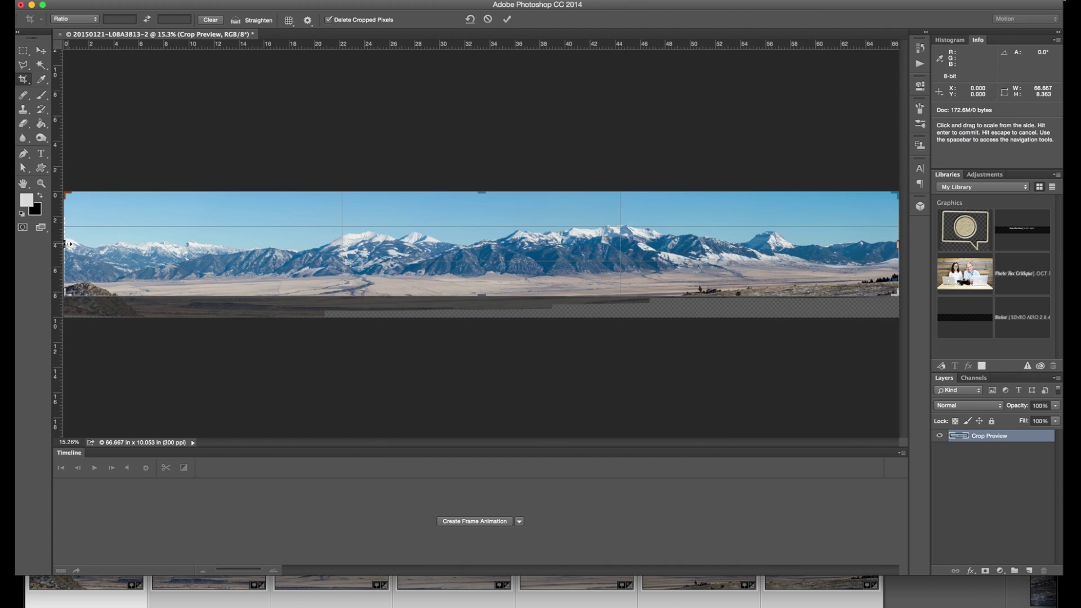
left_click_drag(66, 243, 69, 244)
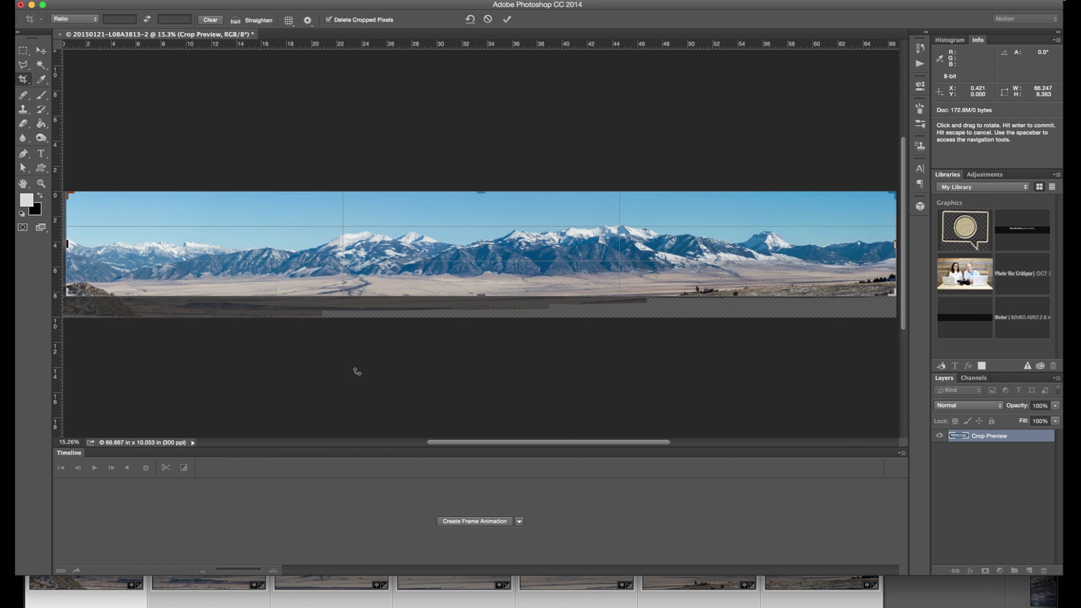
key("Return")
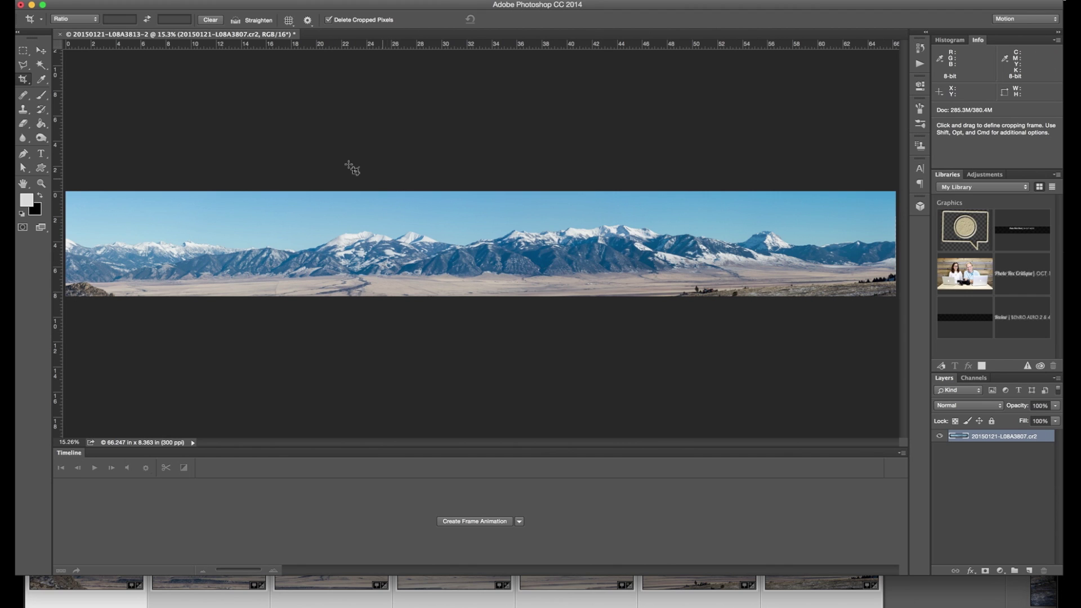
Step: Save and close the panorama, and open the newly saved 20150121-L08A3807-Edit-2.tif in Lightroom
left_click(60, 34)
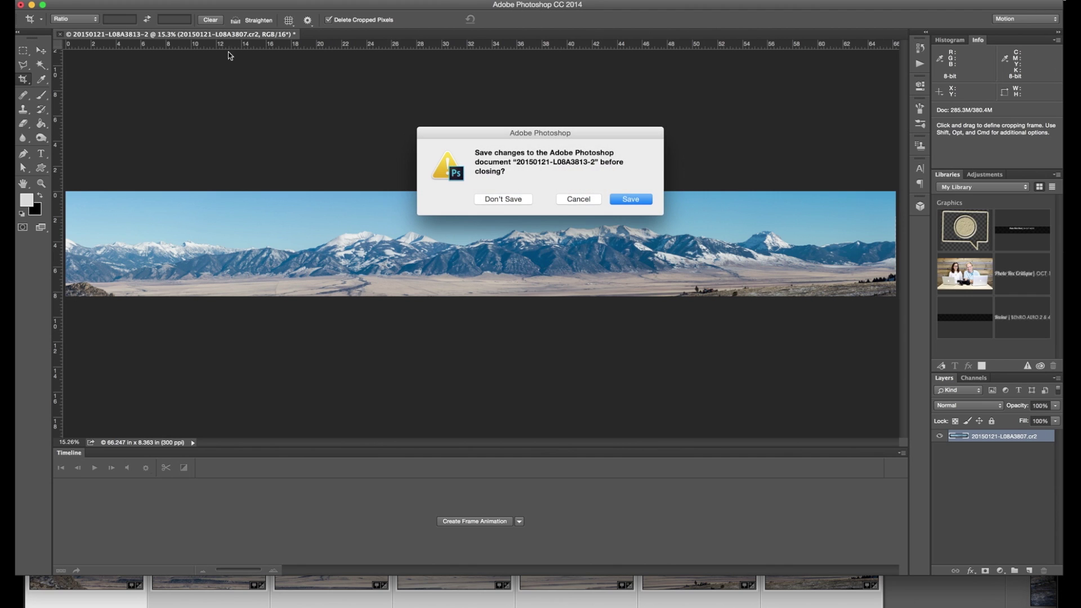
left_click(630, 200)
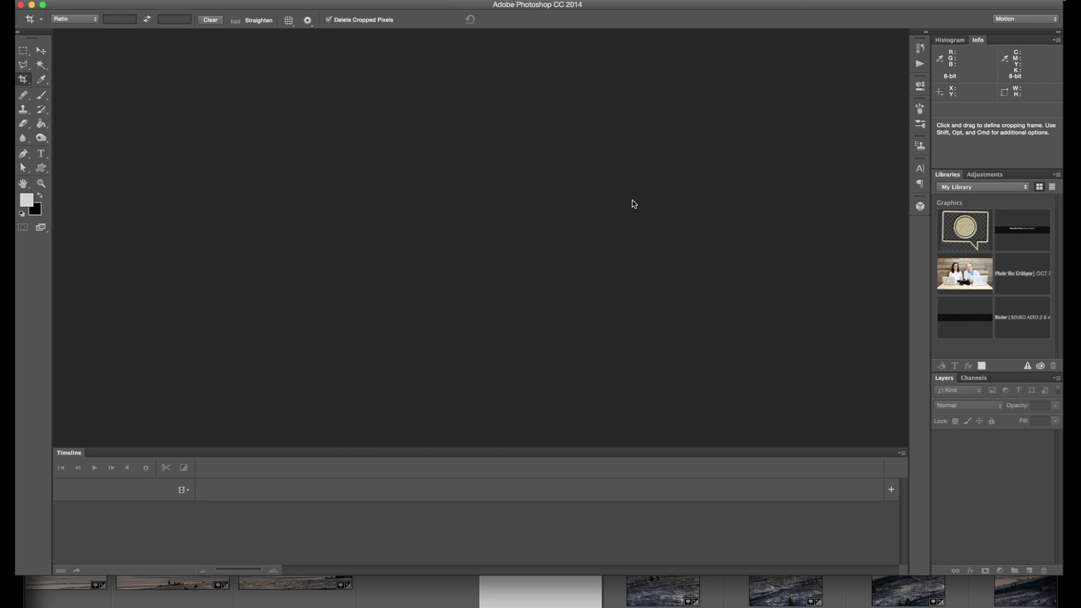
left_click(437, 591)
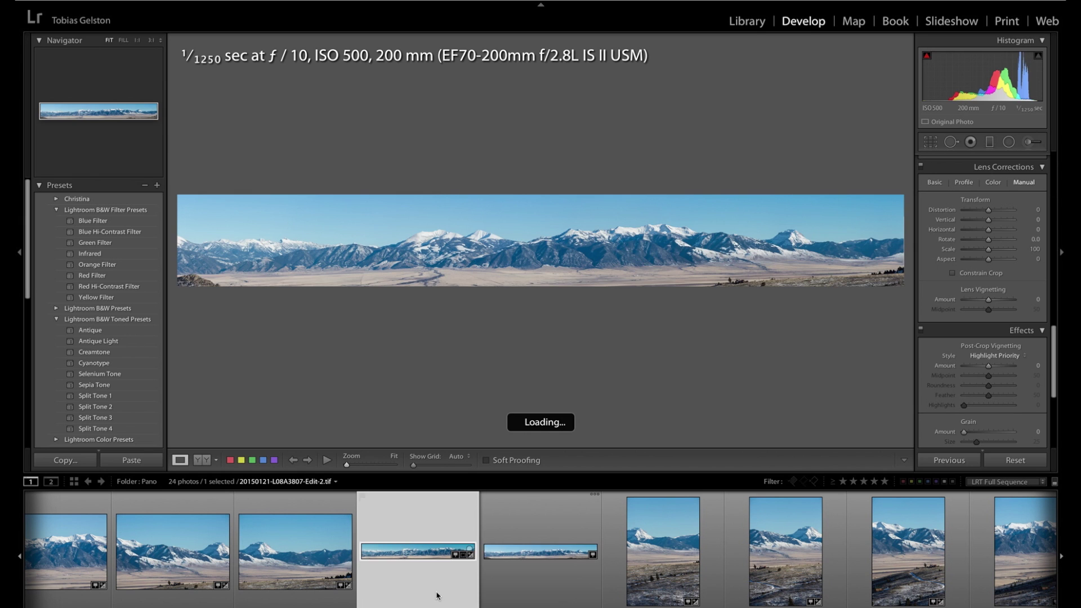
left_click(527, 586)
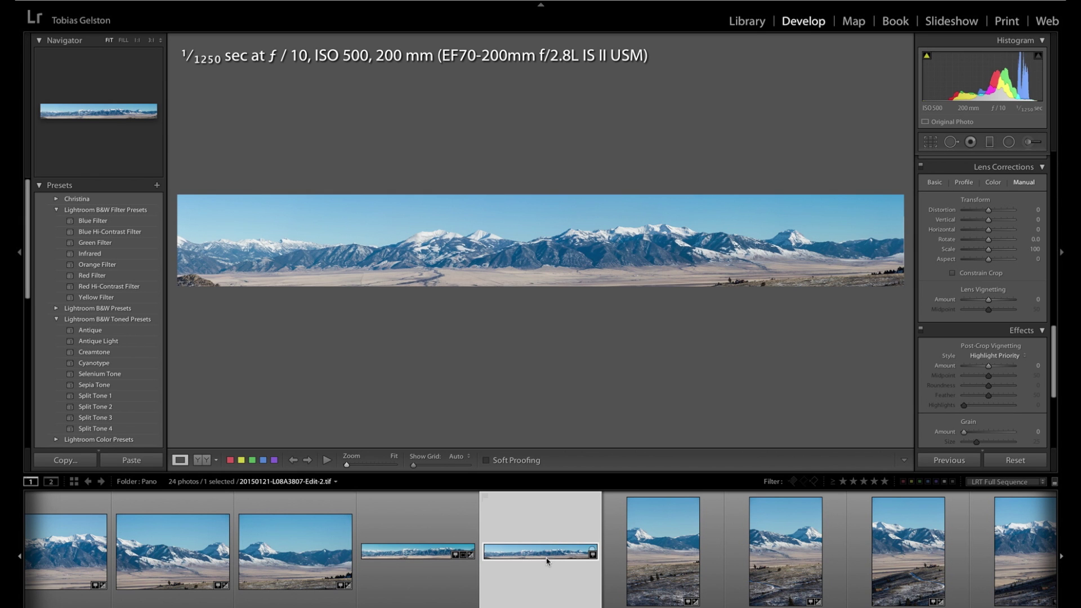
key("Left")
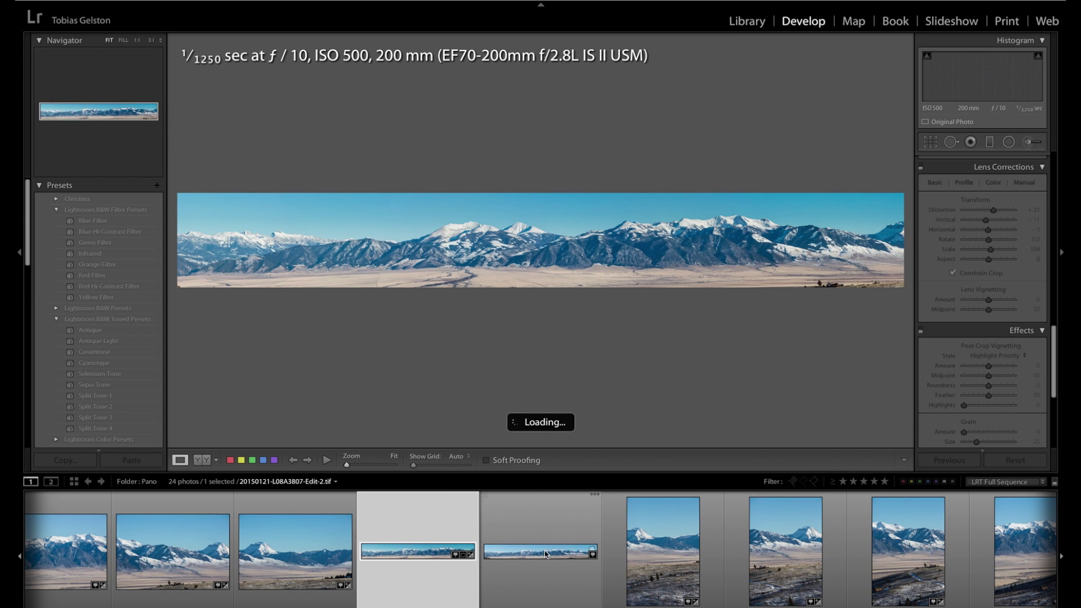
left_click(562, 550)
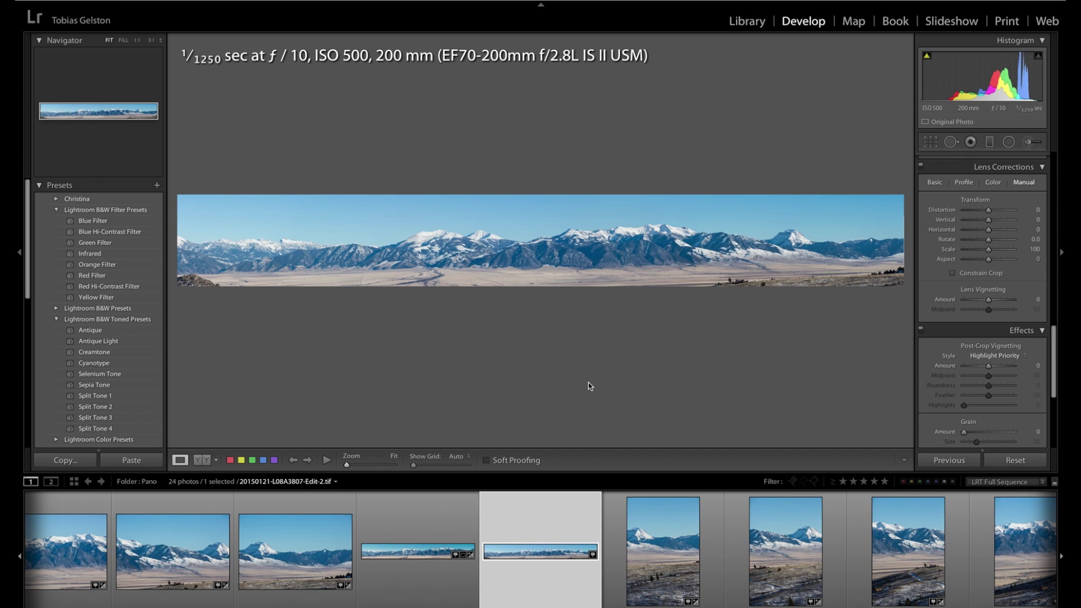
Step: Set the panorama's contrast to +30 and inspect the mountains close up along its length
scroll(989, 252, "up", 10)
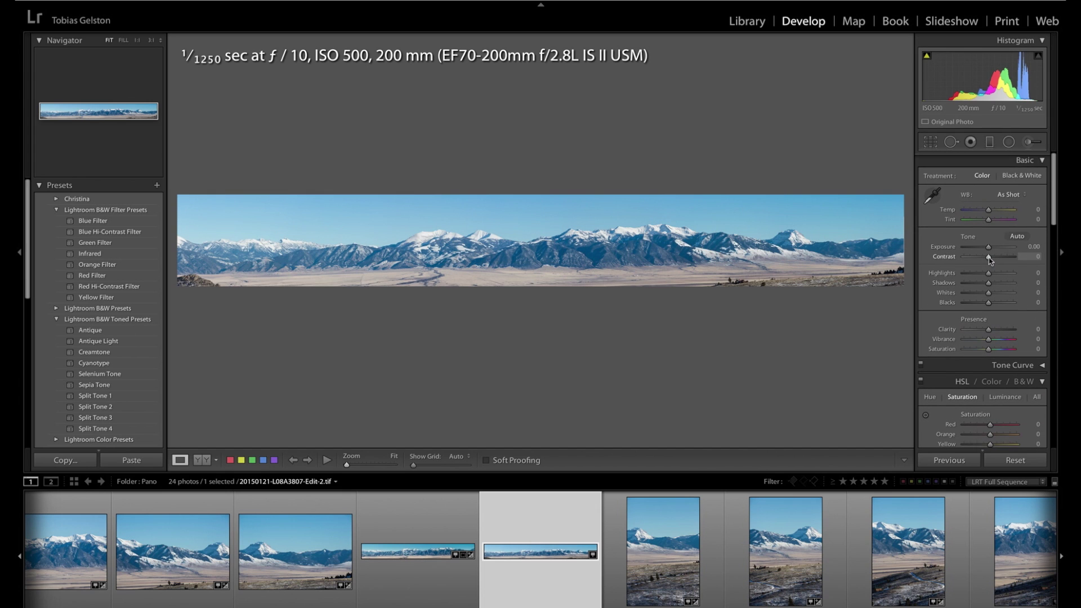
left_click_drag(989, 256, 996, 257)
left_click(123, 40)
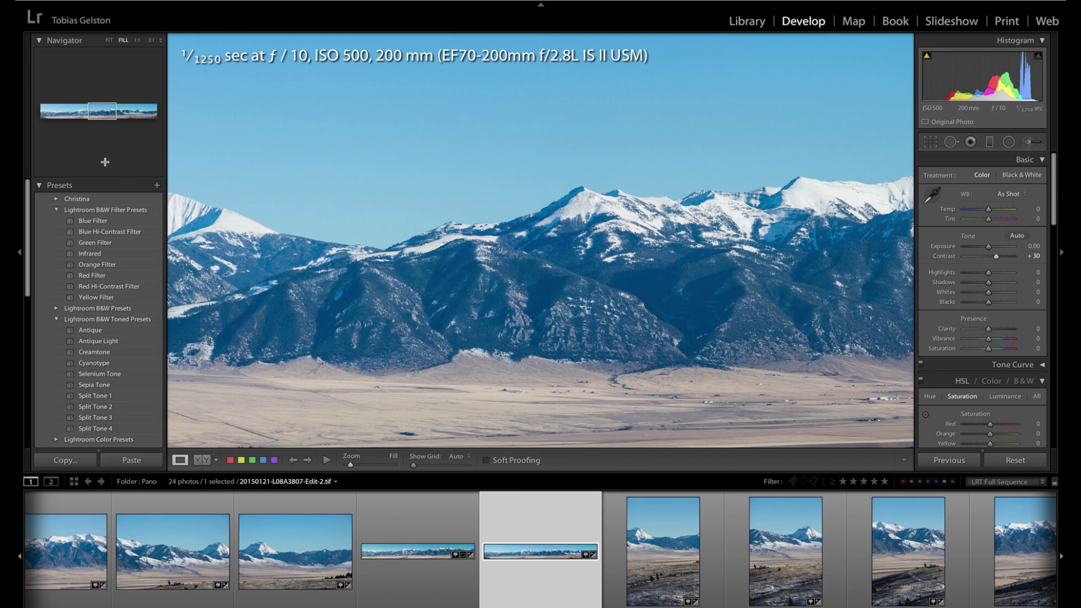
left_click(116, 112)
left_click_drag(116, 112, 125, 111)
mouse_move(132, 110)
left_mouse_down()
mouse_move(149, 113)
mouse_move(25, 111)
mouse_move(113, 116)
left_mouse_up()
left_click_drag(234, 109, 308, 108)
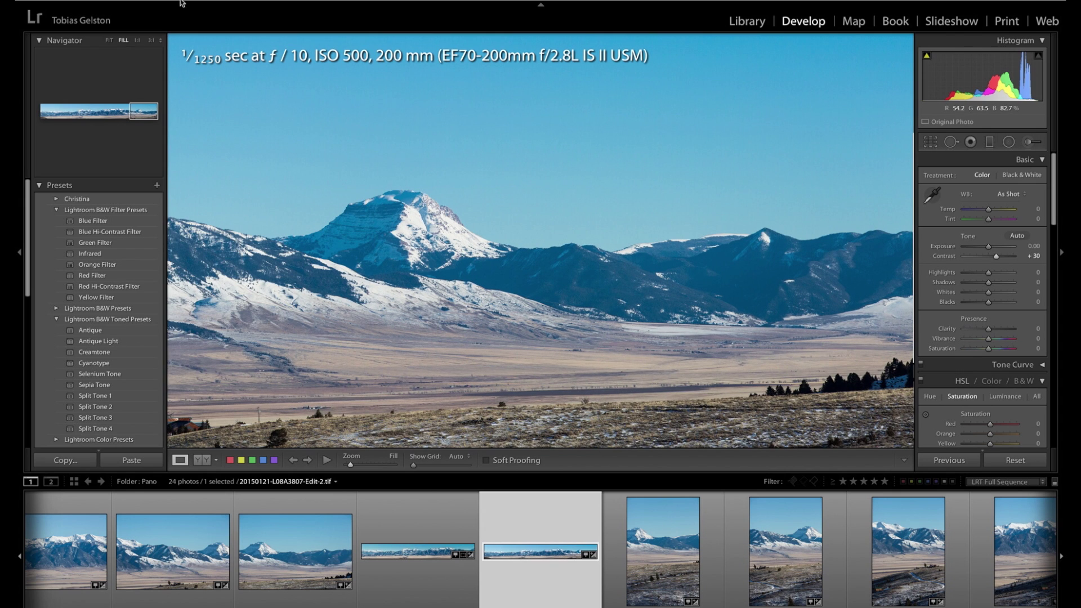
left_click(109, 40)
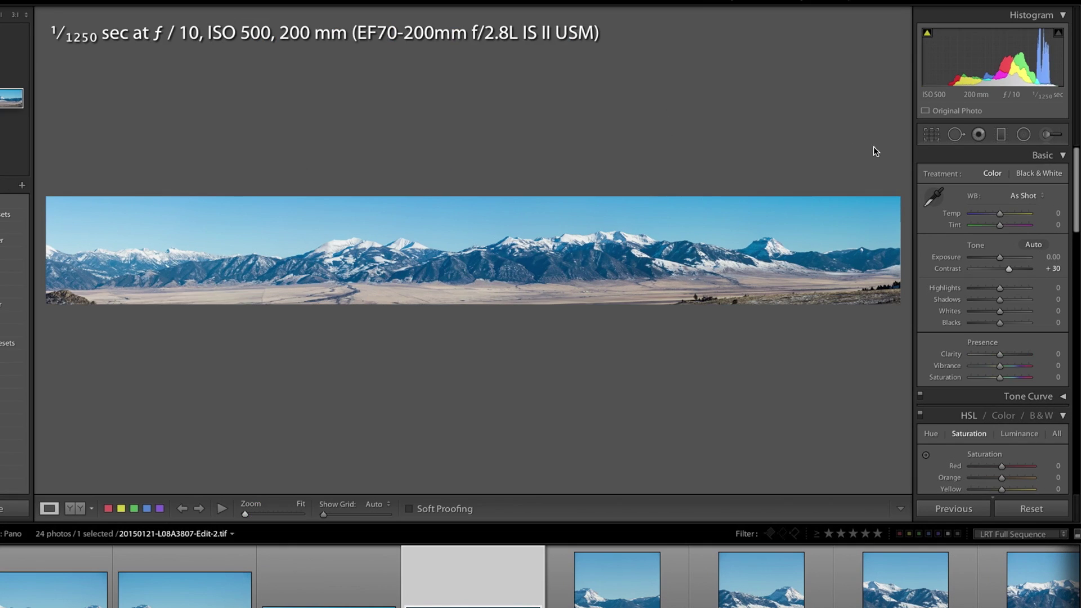
Step: Crop a thin sliver off both ends of the panorama in Lightroom
left_click(930, 141)
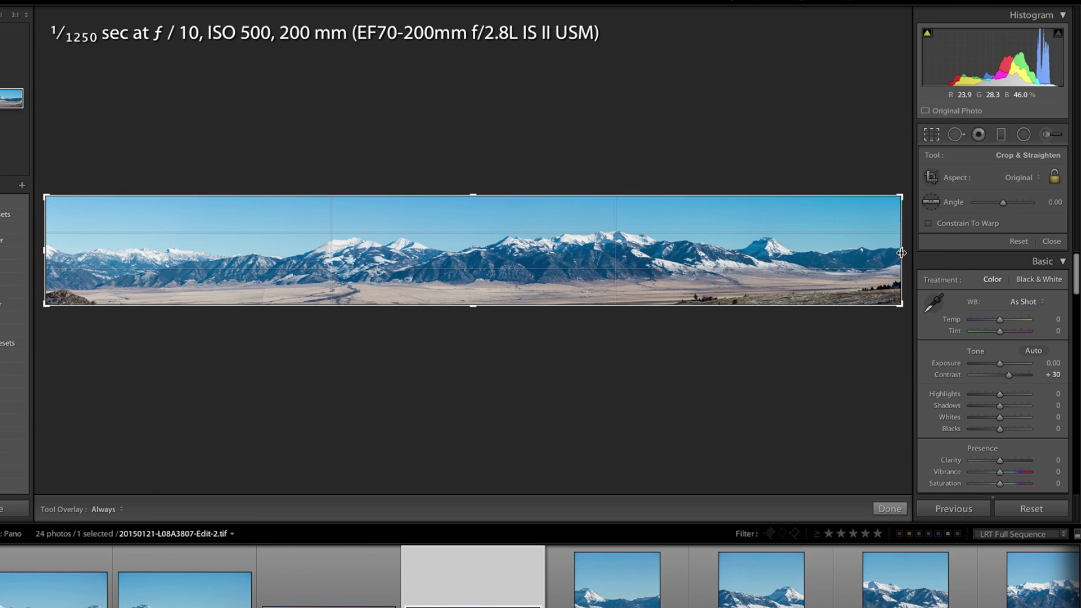
left_click_drag(901, 253, 899, 253)
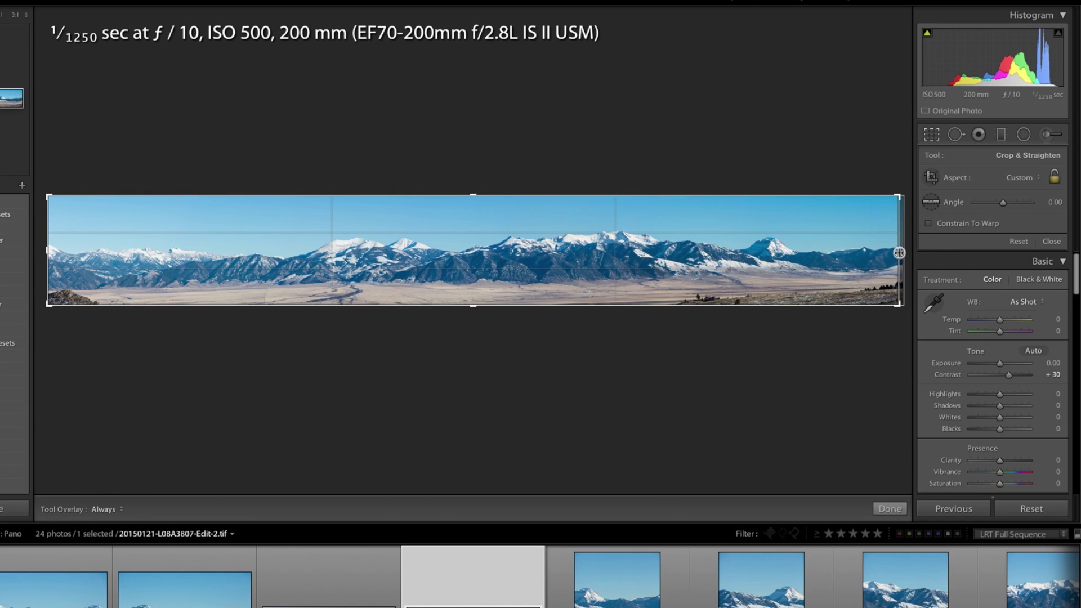
key("Return")
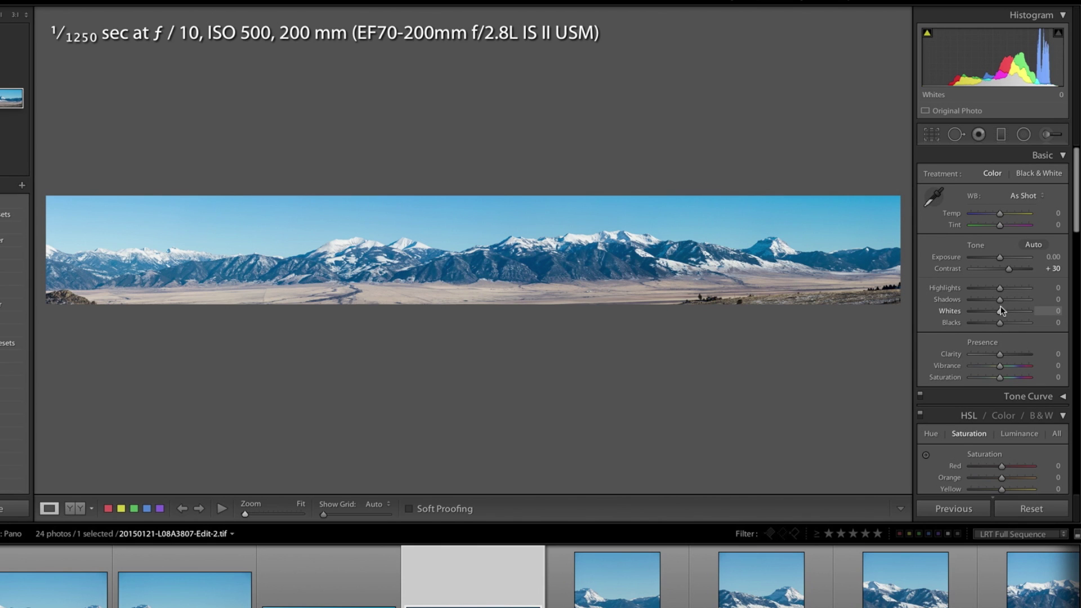
Step: Set the panorama's highlights to −23 and clarity to +4, and warm the white balance temperature slightly
left_click_drag(999, 289, 1005, 301)
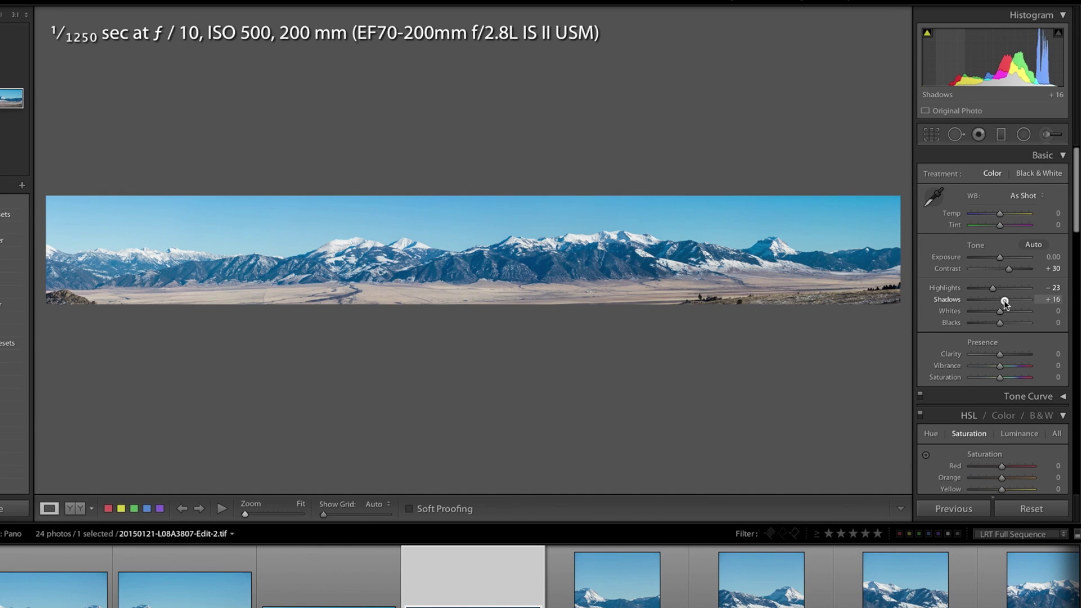
double_click(1005, 301)
left_click_drag(1000, 354, 1003, 355)
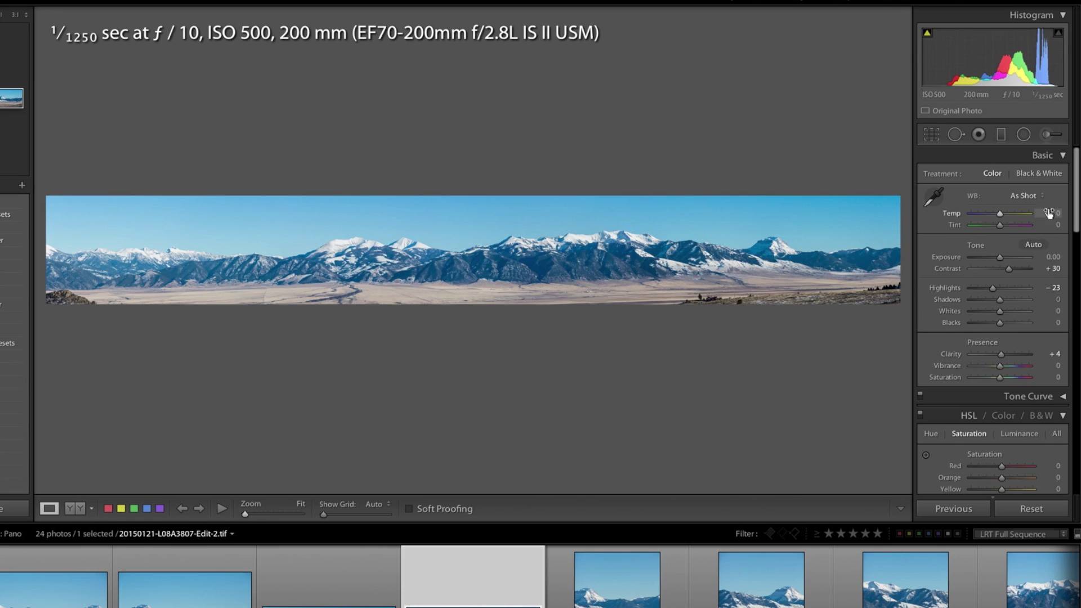
left_click_drag(1048, 214, 1049, 214)
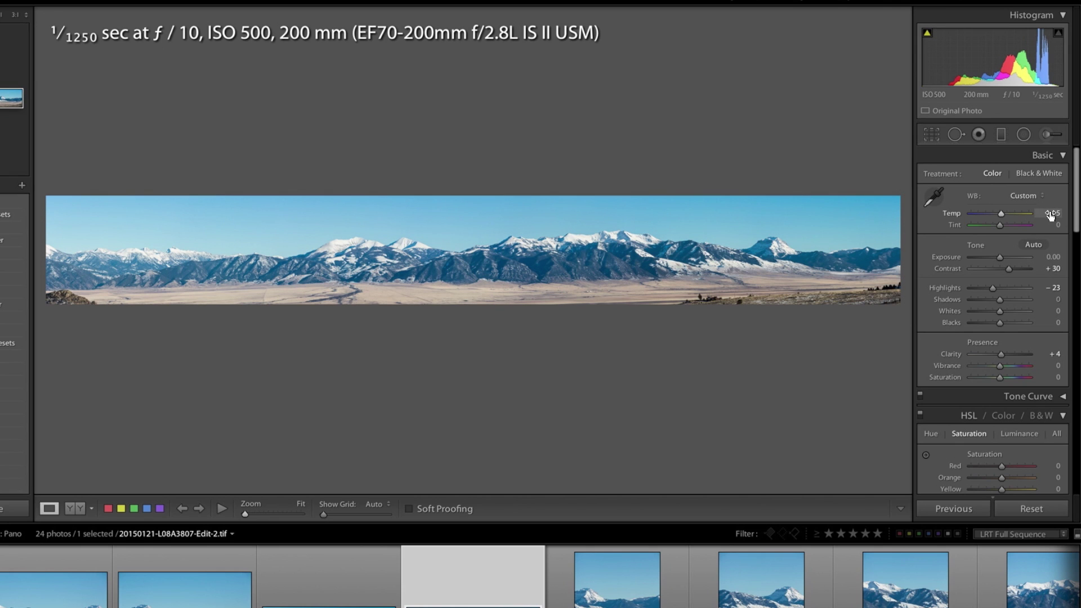
left_click_drag(1050, 215, 1050, 215)
Step: Set the manual lens correction transform to distortion −14 and vertical +2
scroll(1025, 414, "down", 10)
scroll(1025, 414, "down", 5)
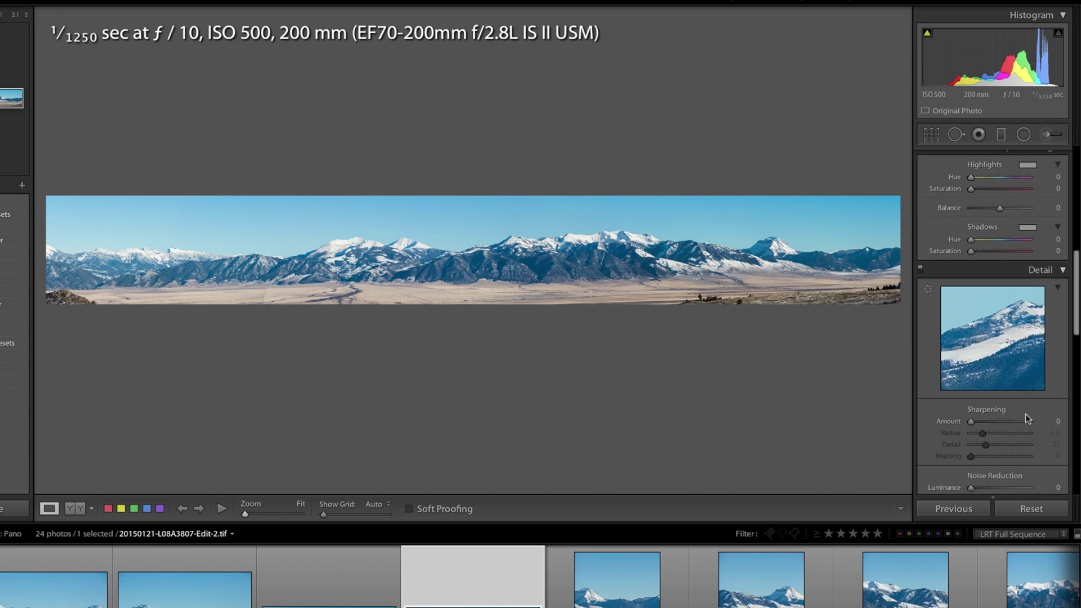
scroll(1026, 414, "down", 1)
scroll(1026, 413, "up", 4)
scroll(1026, 414, "down", 10)
scroll(1025, 414, "down", 1)
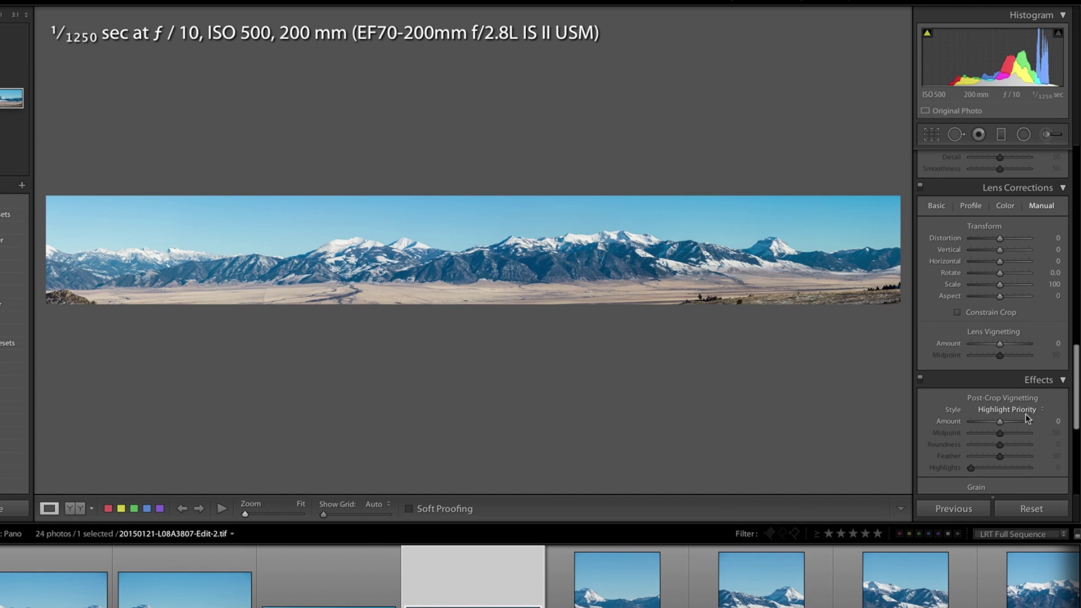
mouse_move(1002, 242)
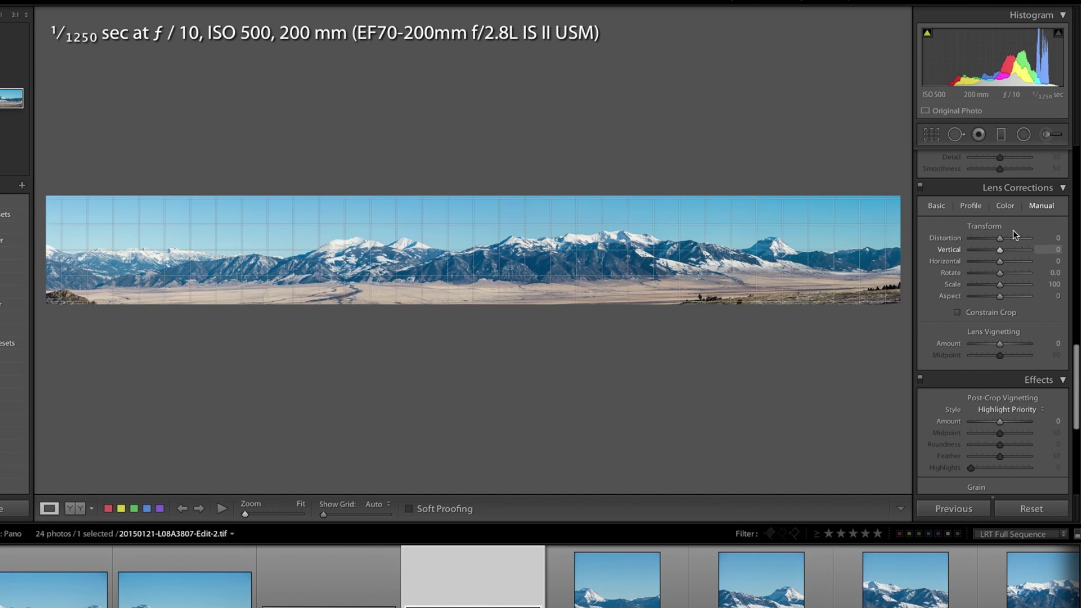
left_click_drag(1002, 238, 1000, 251)
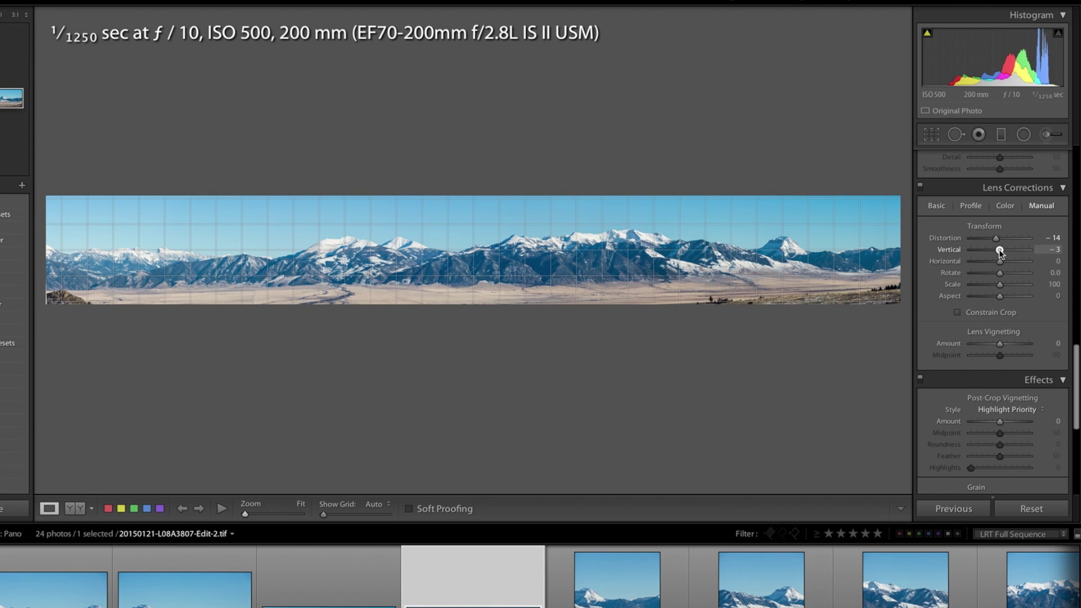
scroll(1018, 292, "up", 5)
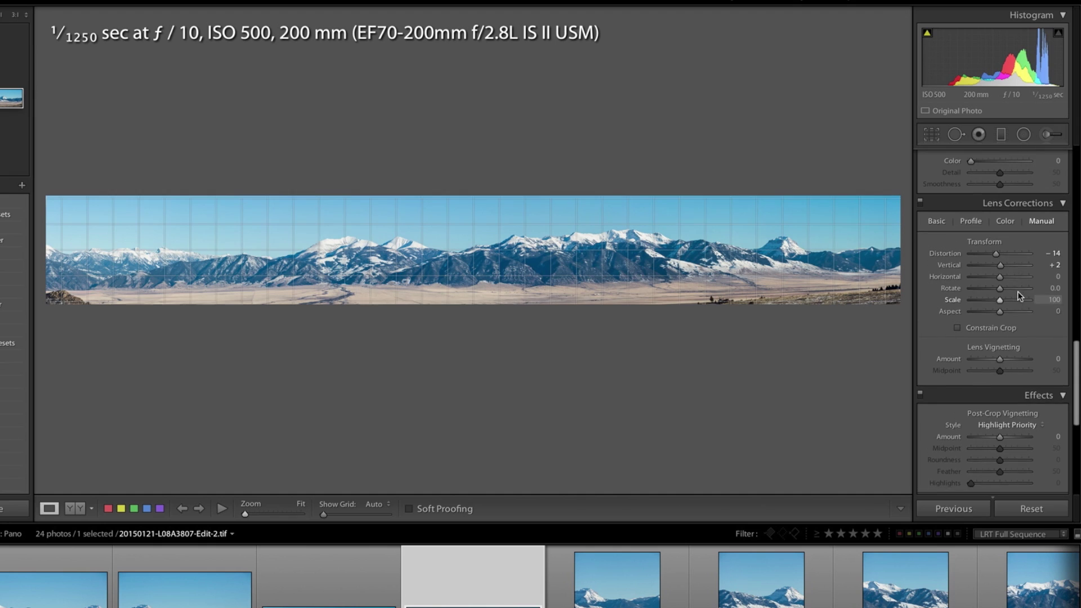
Step: Set the panorama's sharpening to amount 45, radius 1.2 and detail 35, and check the mountains at 1:1 zoom
scroll(1008, 238, "up", 2)
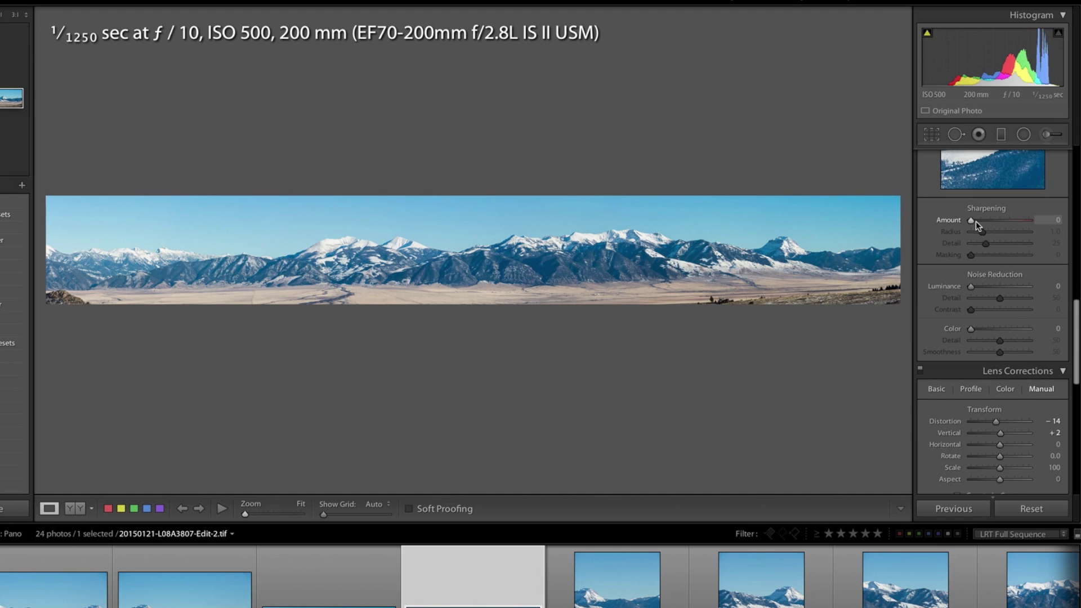
left_click_drag(980, 220, 991, 243)
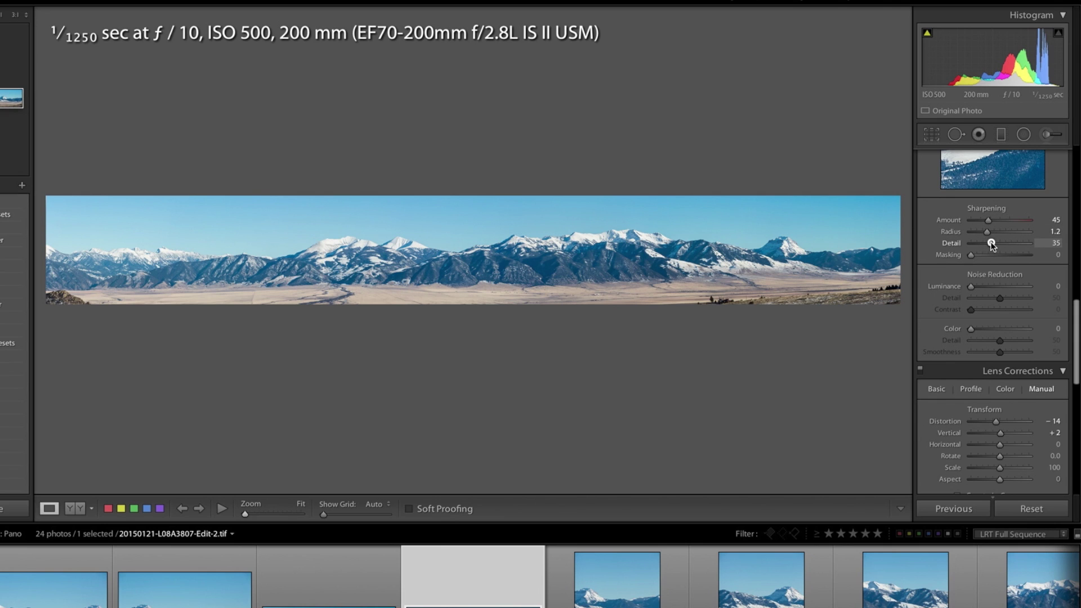
left_click(539, 255)
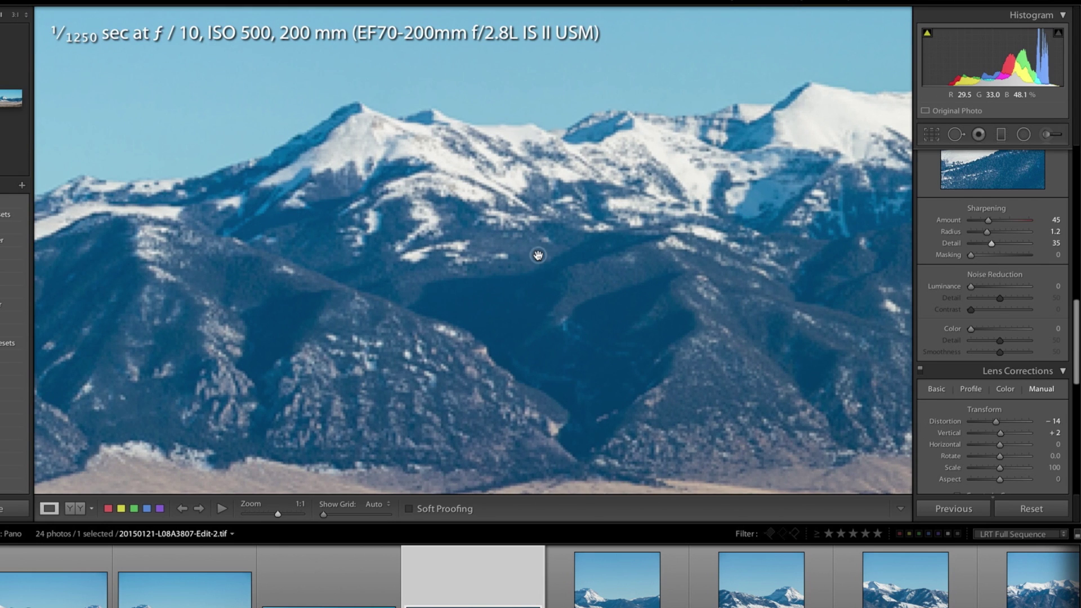
left_click(384, 300)
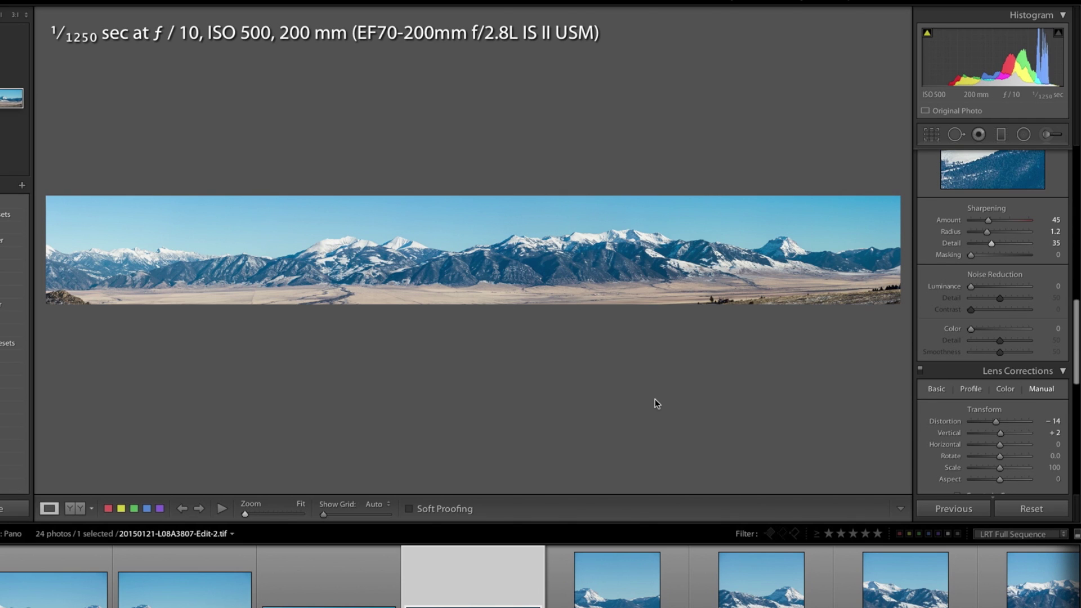
Step: Select two neighbouring raw source photos and look through the Edit In options available for them, leaving without editing
left_click(185, 585)
left_click(51, 591, "ctrl")
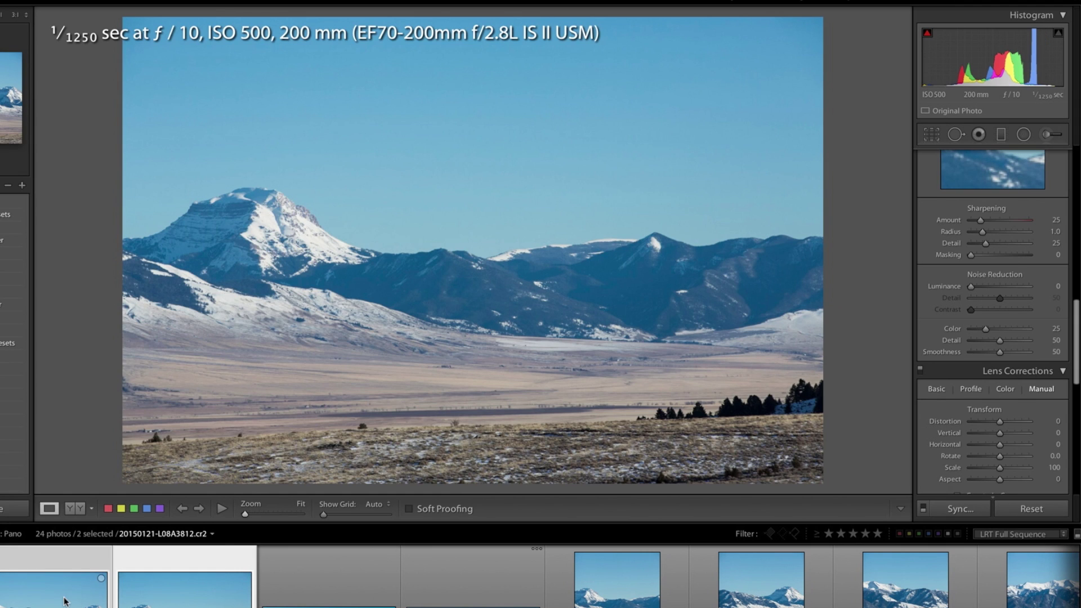
right_click(65, 601)
mouse_move(173, 447)
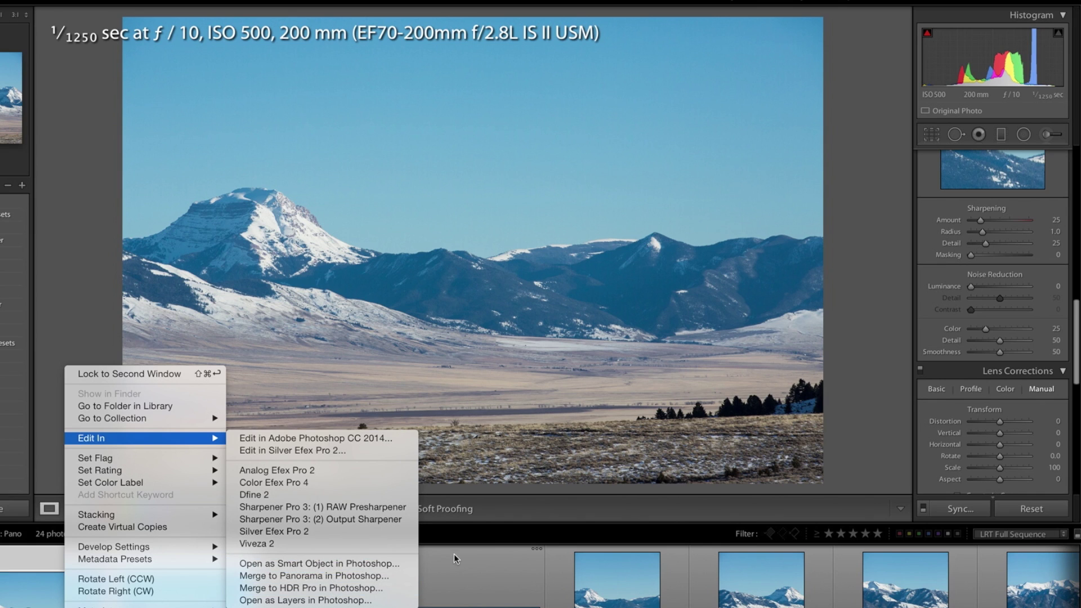
left_click(337, 563)
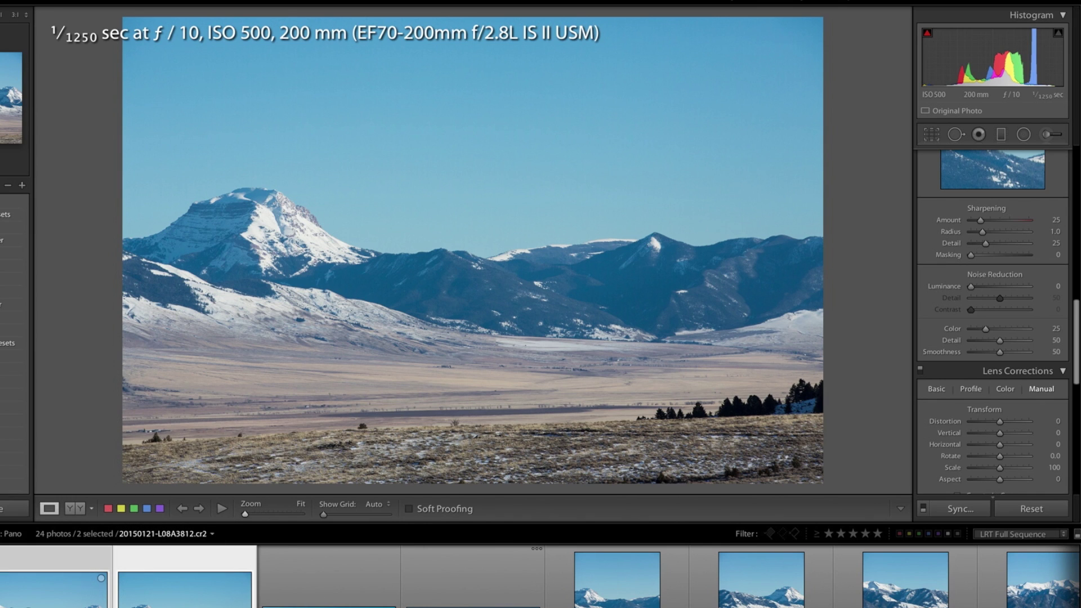
Step: Inspect the raw photo 20150121-L08A3813.cr2 close up and return to the panorama 20150121-L08A3807-Edit-2.tif
key("Right")
left_click(291, 301)
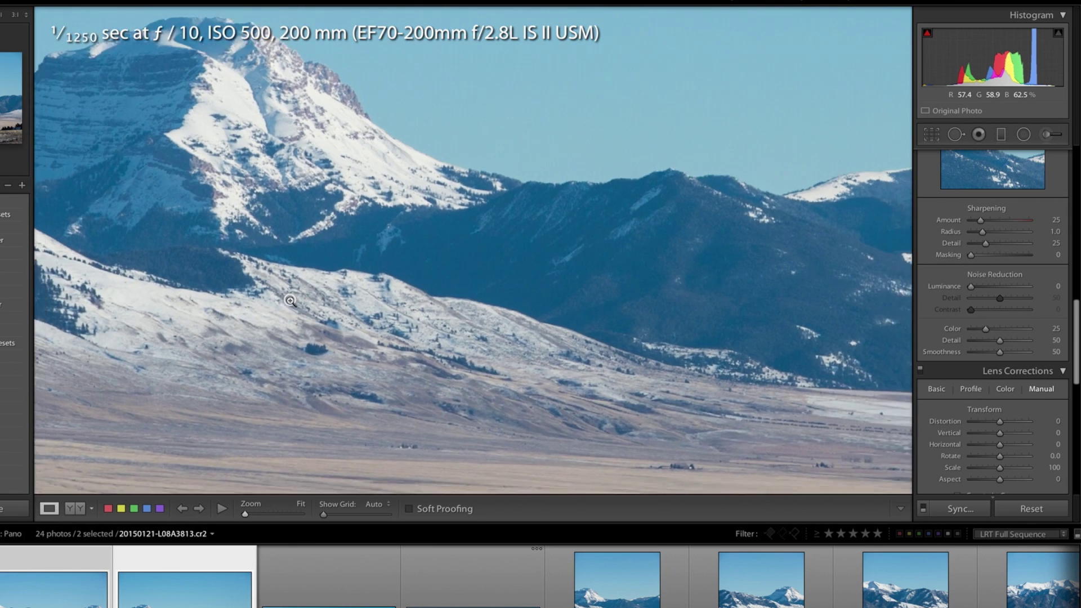
left_click(291, 302)
left_click(478, 587)
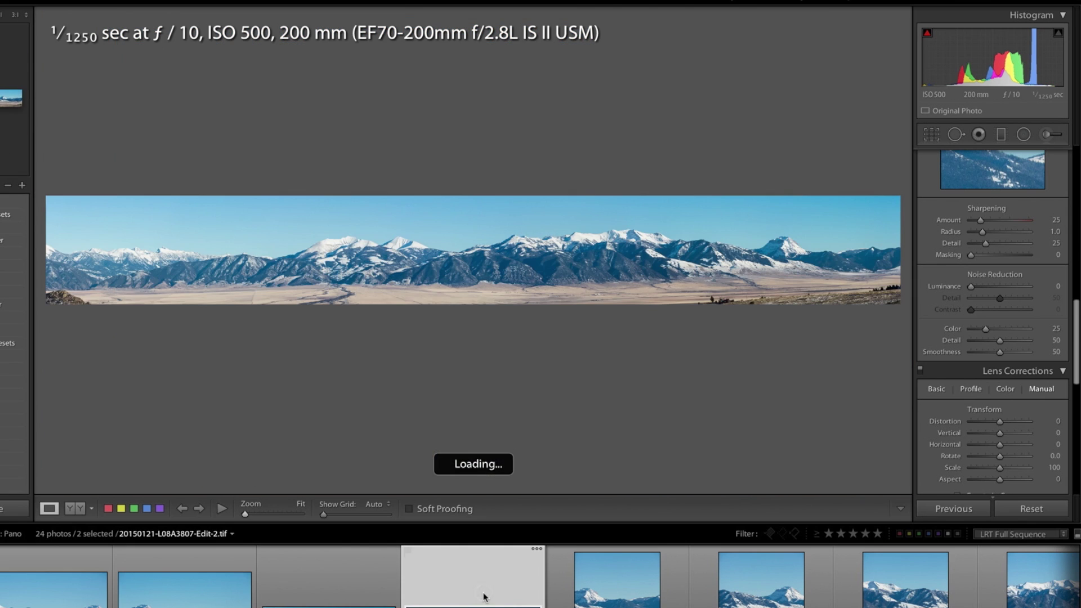